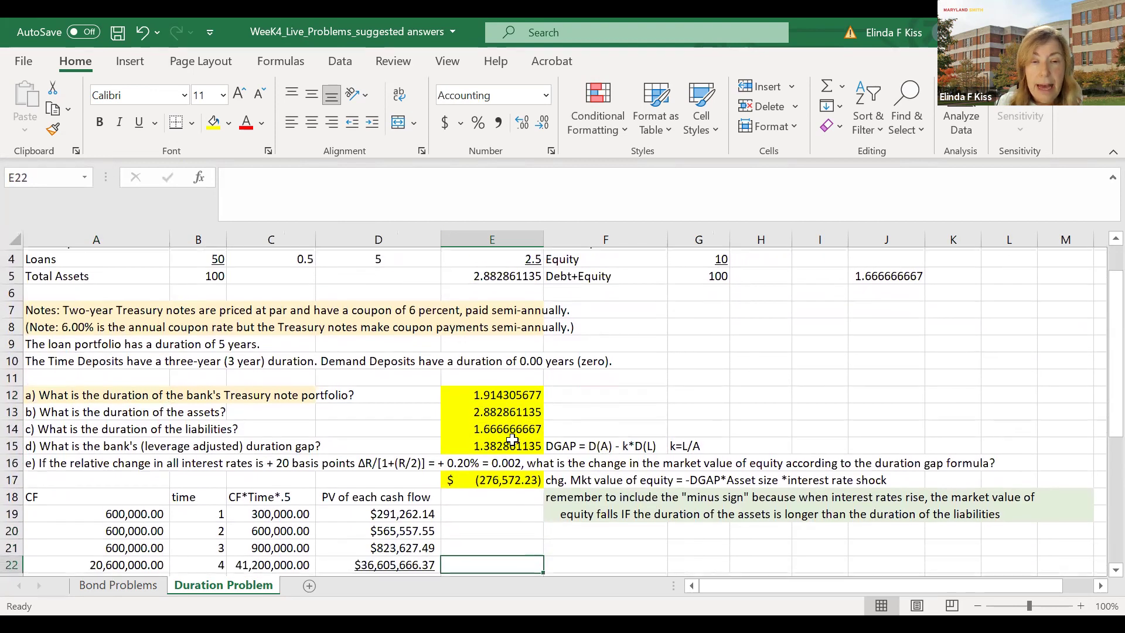
pyautogui.press('Down')
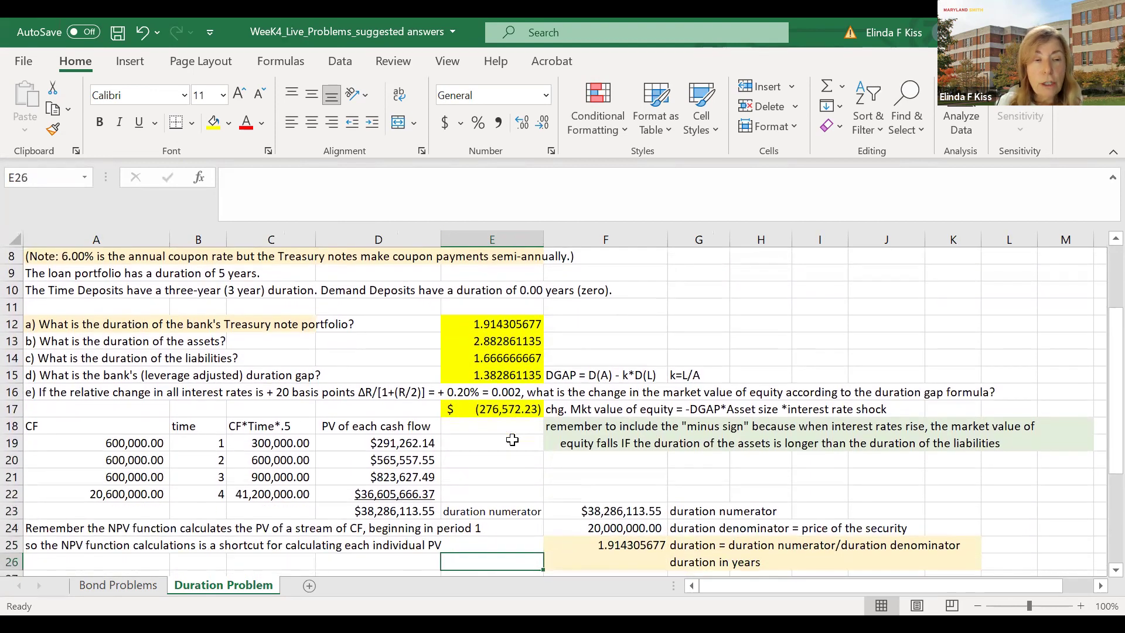
# Walk through the Treasury note duration result and its denominator value.
pyautogui.press('Up')
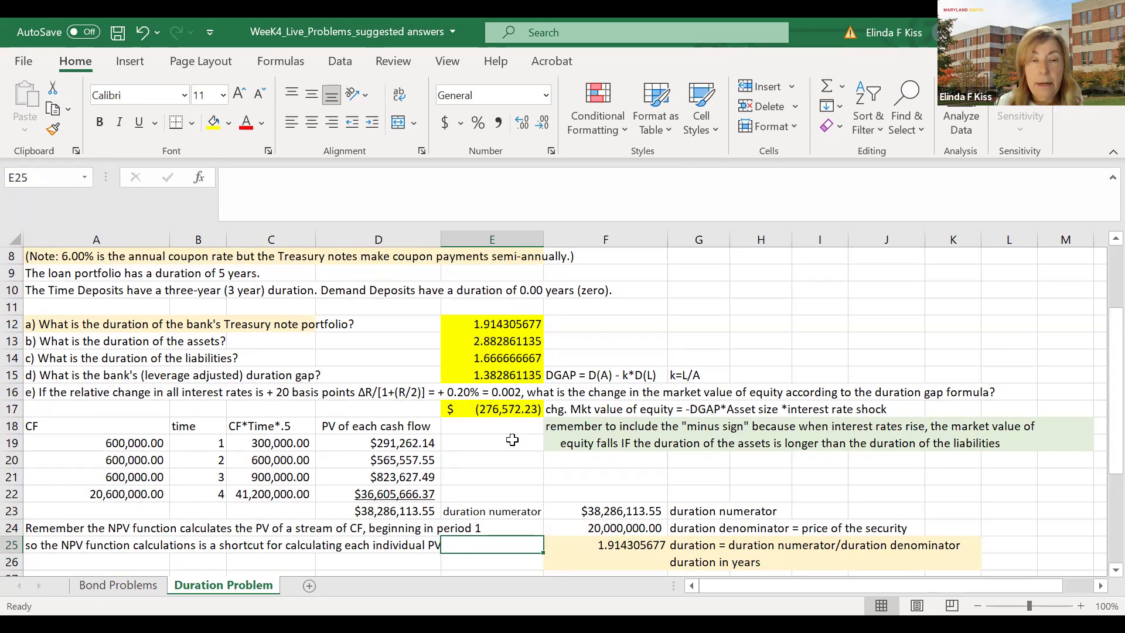
pyautogui.press('Up')
pyautogui.press('Right')
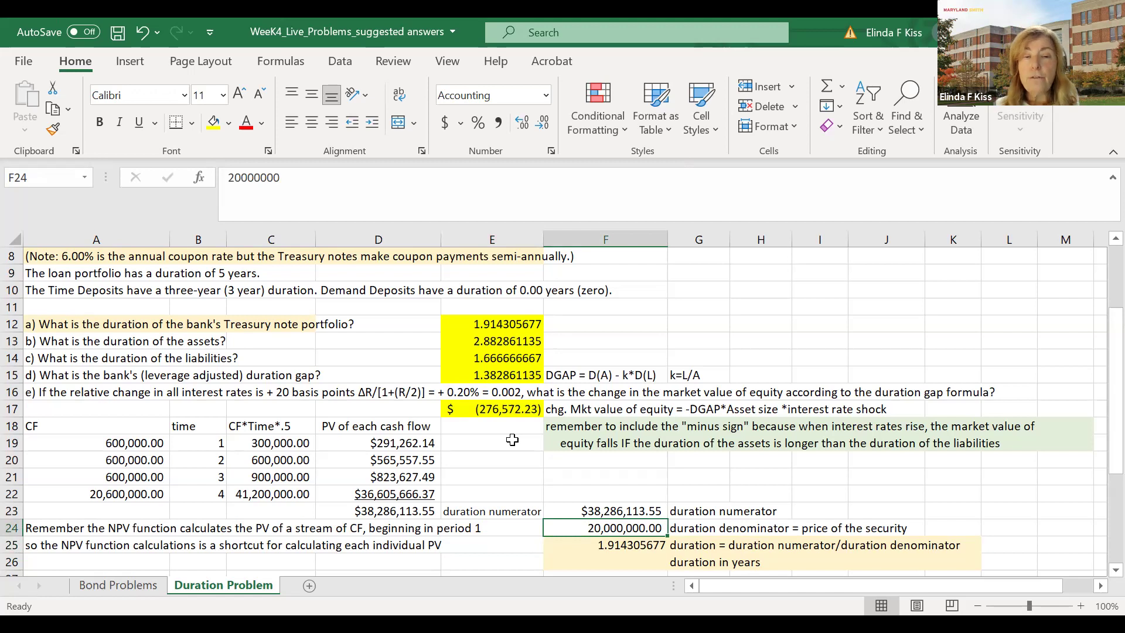
# Show the NPV formula for the duration numerator and the CF*Time*.5 and time column headings.
pyautogui.press('Up')
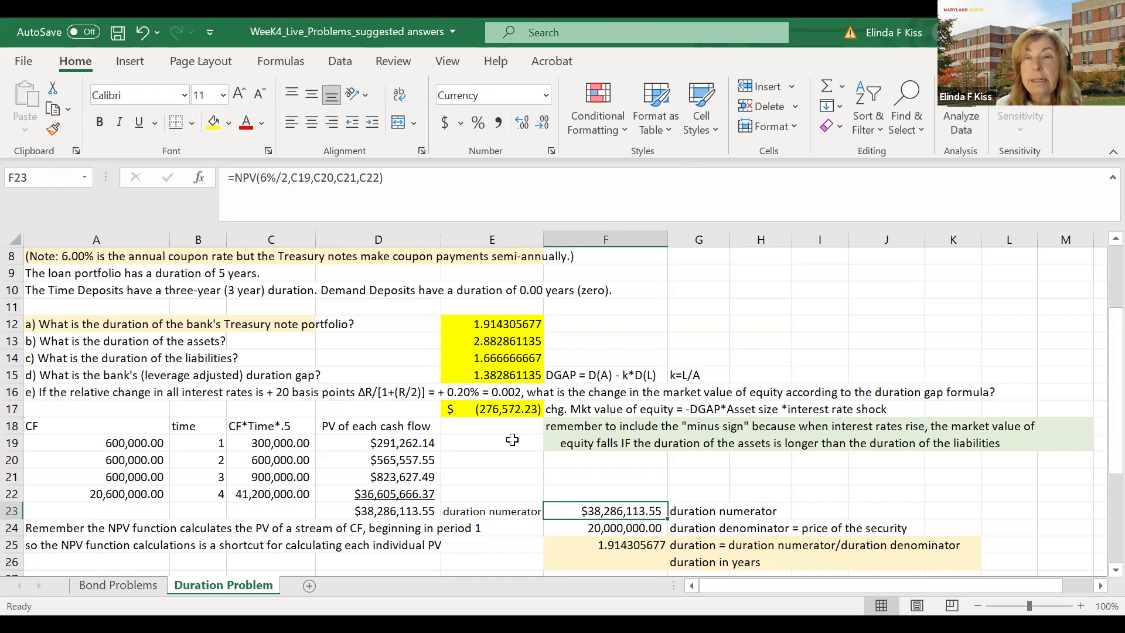
pyautogui.press('Left')
pyautogui.press('Left')
pyautogui.press('Left')
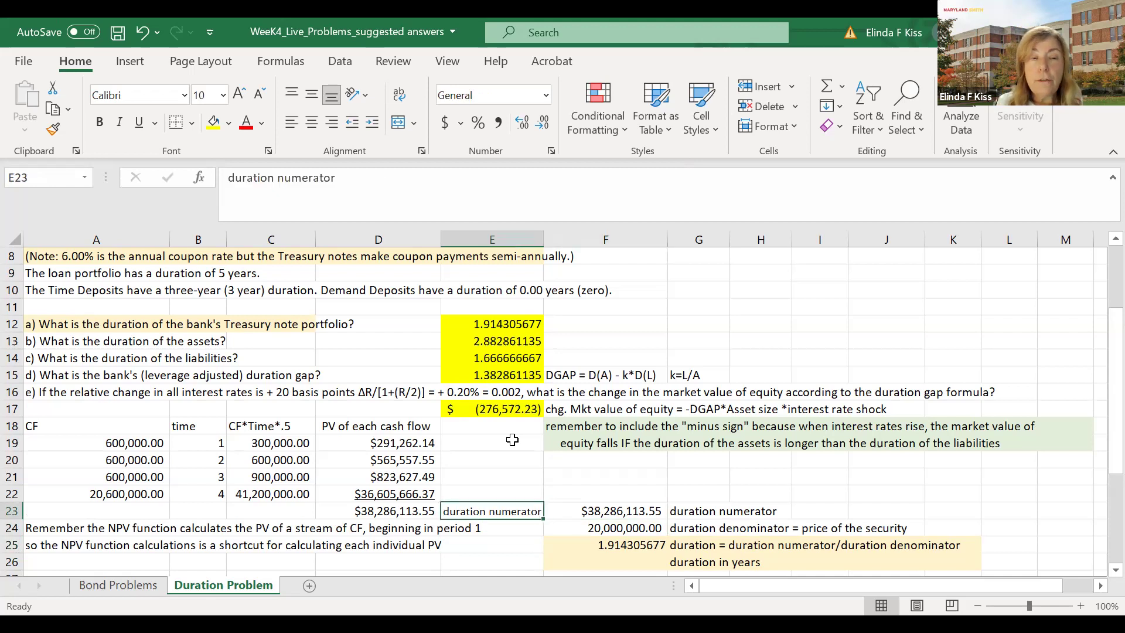
pyautogui.press('Up')
pyautogui.press('Up')
pyautogui.press('Up')
pyautogui.press('Up')
pyautogui.press('Up')
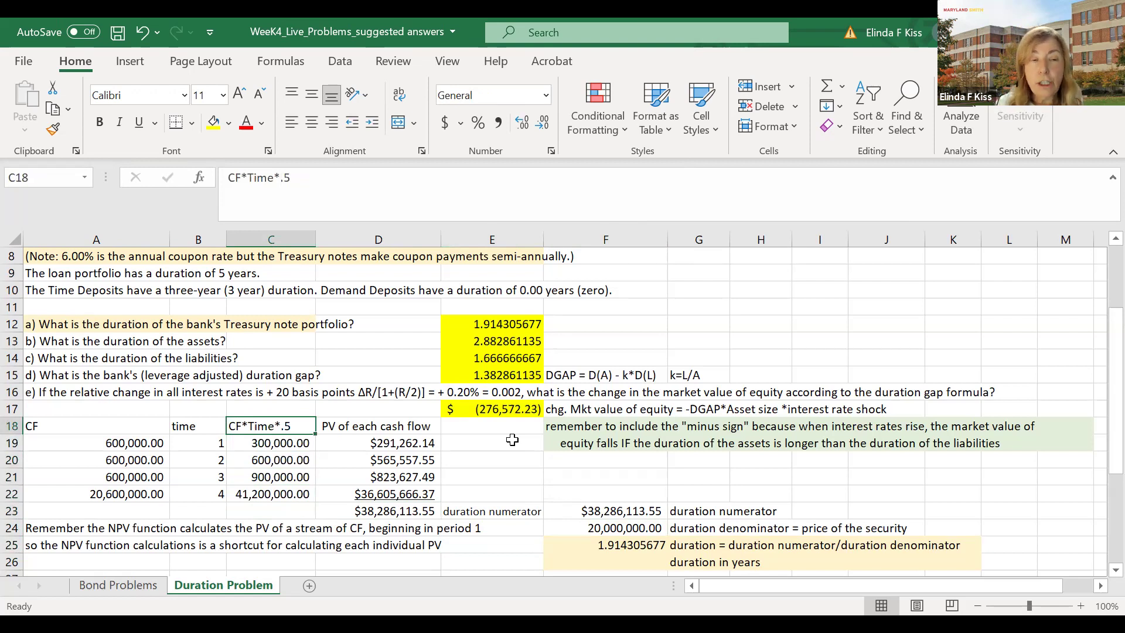
pyautogui.press('Left')
pyautogui.press('Left')
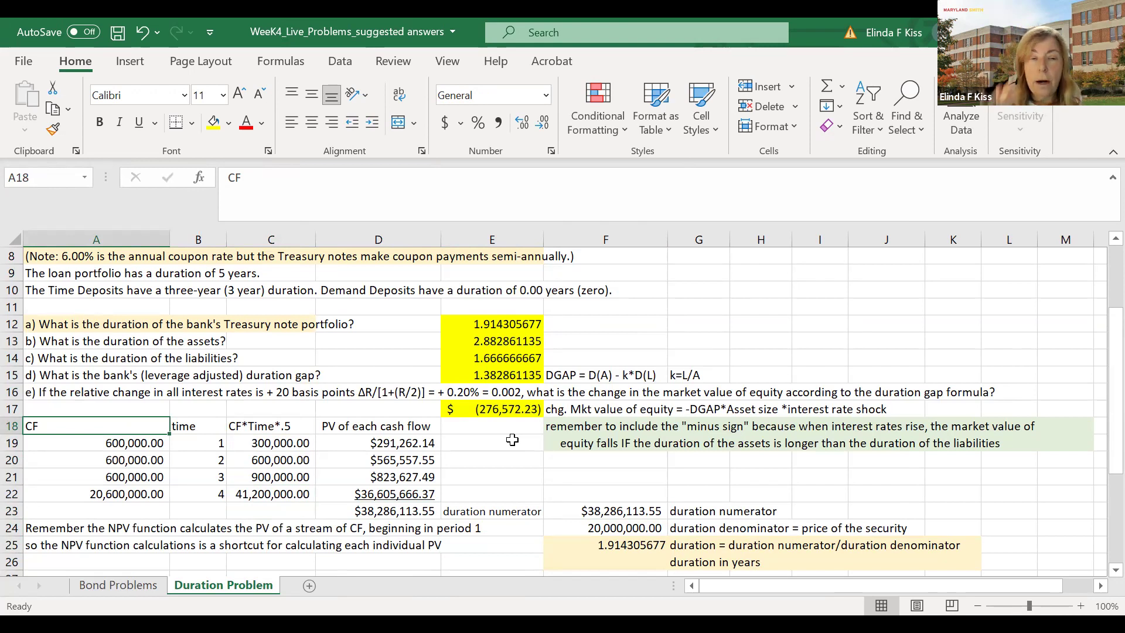
pyautogui.press('Right')
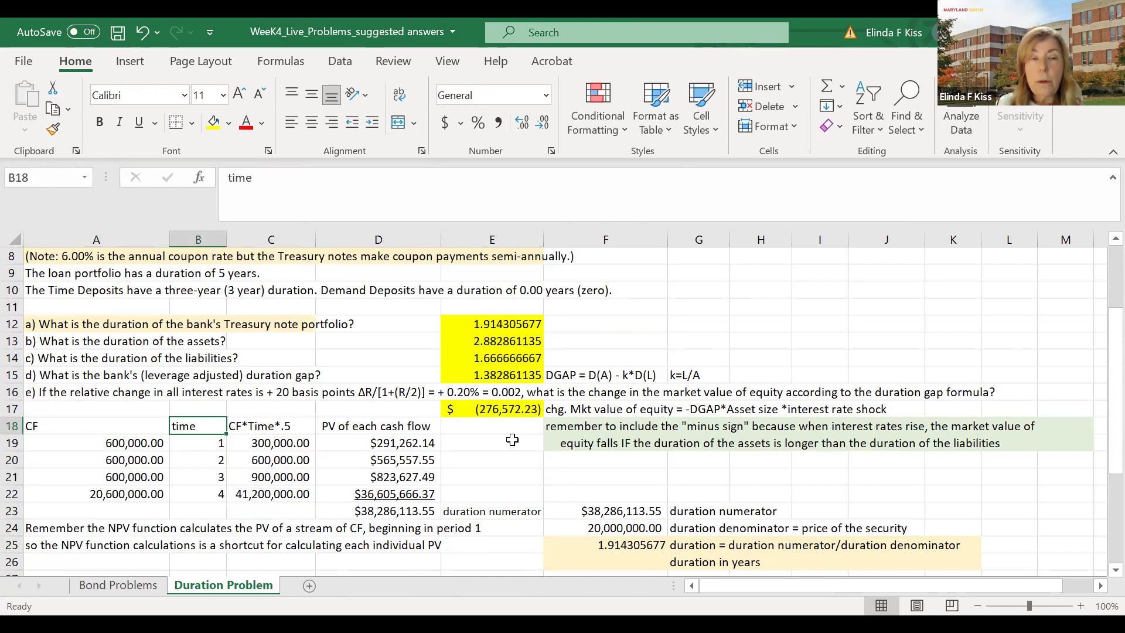
# Walk through time periods 1 to 4 in the time column.
pyautogui.press('Down')
pyautogui.press('Down')
pyautogui.press('Down')
pyautogui.press('Down')
pyautogui.press('Up')
pyautogui.press('Up')
pyautogui.press('Up')
pyautogui.press('Up')
pyautogui.press('Down')
pyautogui.press('Down')
pyautogui.press('Down')
pyautogui.press('Down')
pyautogui.press('Up')
pyautogui.press('Up')
pyautogui.press('Up')
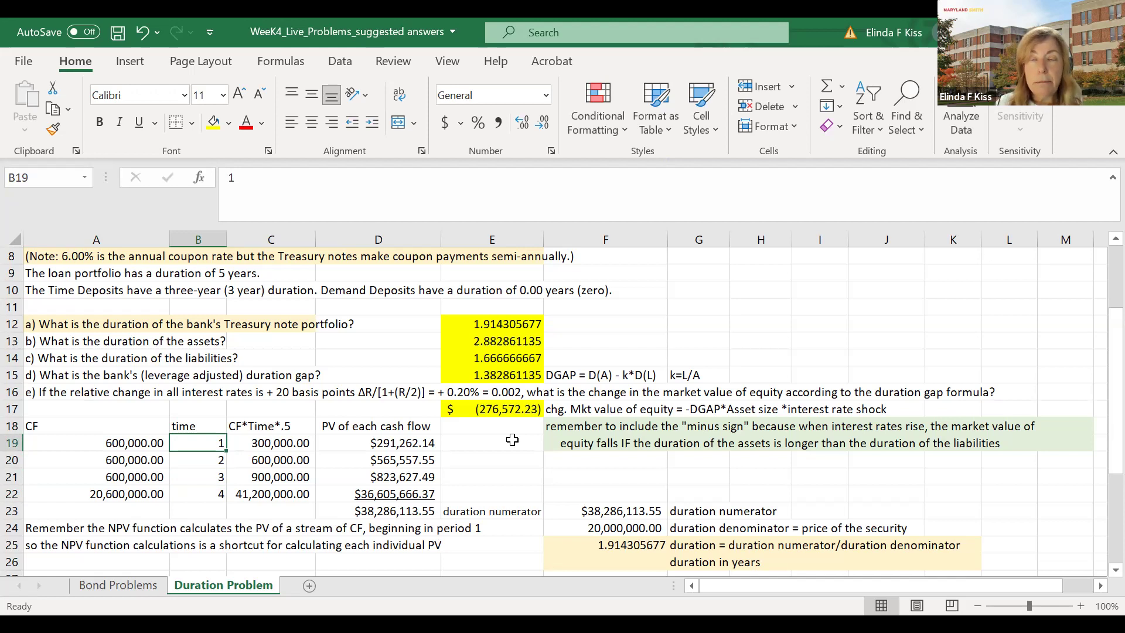
pyautogui.press('Down')
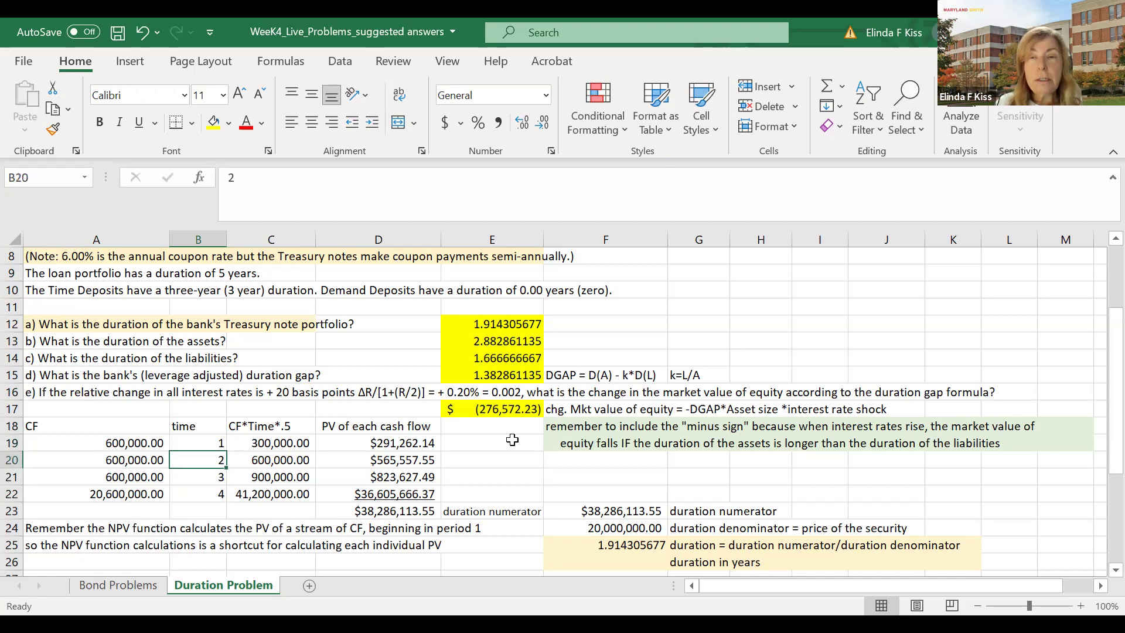
pyautogui.press('Down')
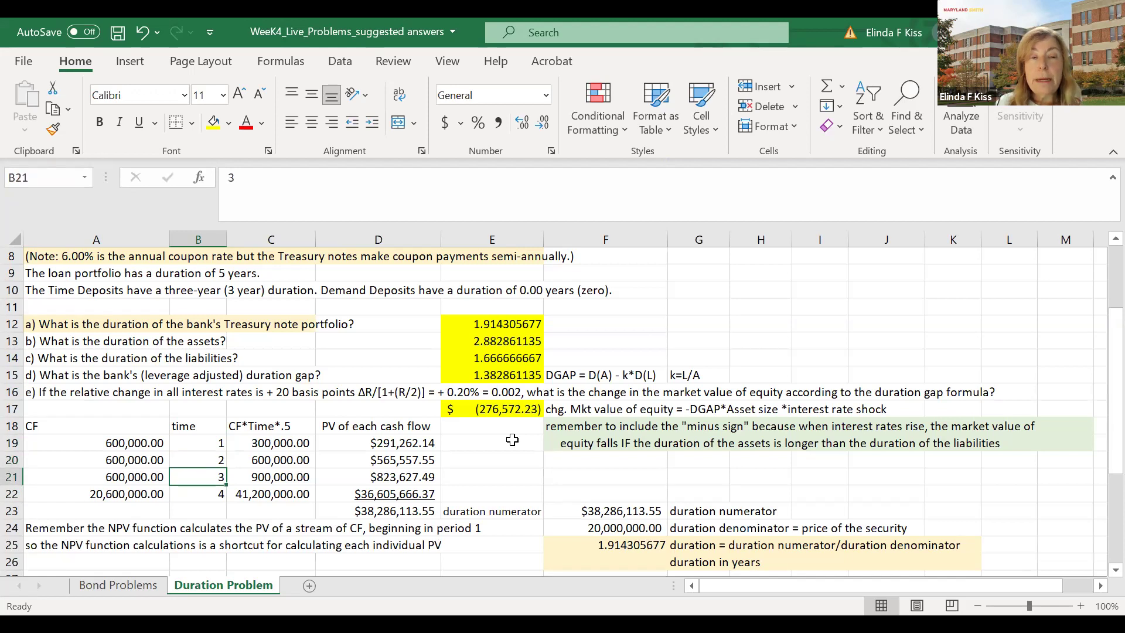
# Show the coupon cash flow formula, the coupon rate notes, and each remaining cash flow.
pyautogui.press('Down')
pyautogui.press('Left')
pyautogui.press('Up')
pyautogui.press('Up')
pyautogui.press('Up')
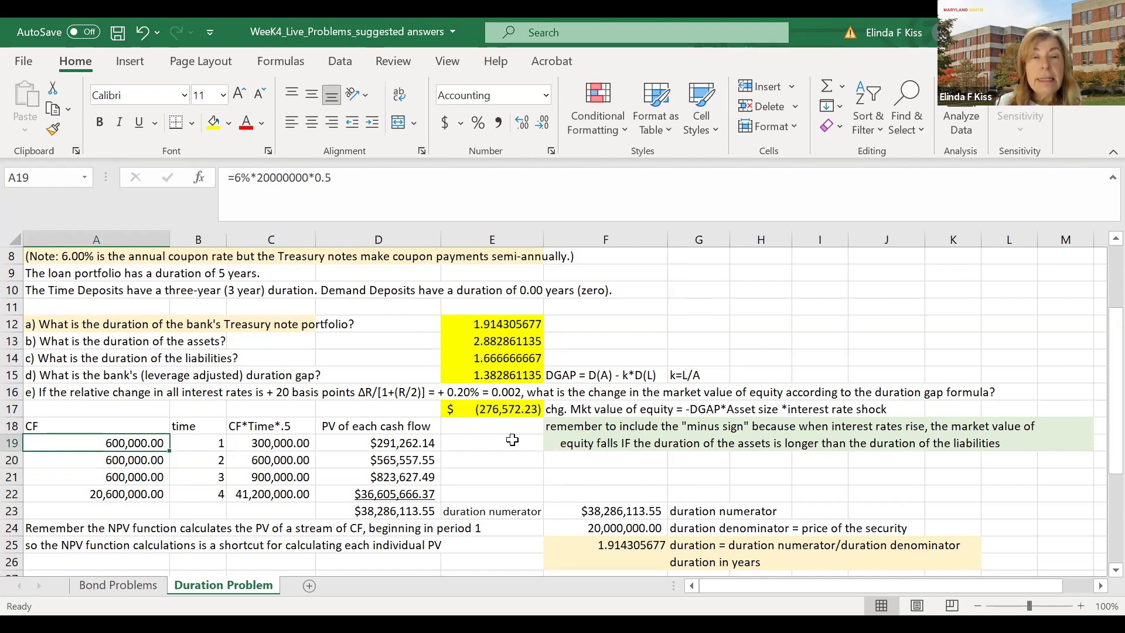
pyautogui.press('Up')
pyautogui.press('Up')
pyautogui.press('Up')
pyautogui.press('Up')
pyautogui.press('Up')
pyautogui.press('Up')
pyautogui.press('Up')
pyautogui.press('Up')
pyautogui.press('Up')
pyautogui.press('Up')
pyautogui.press('Up')
pyautogui.press('Up')
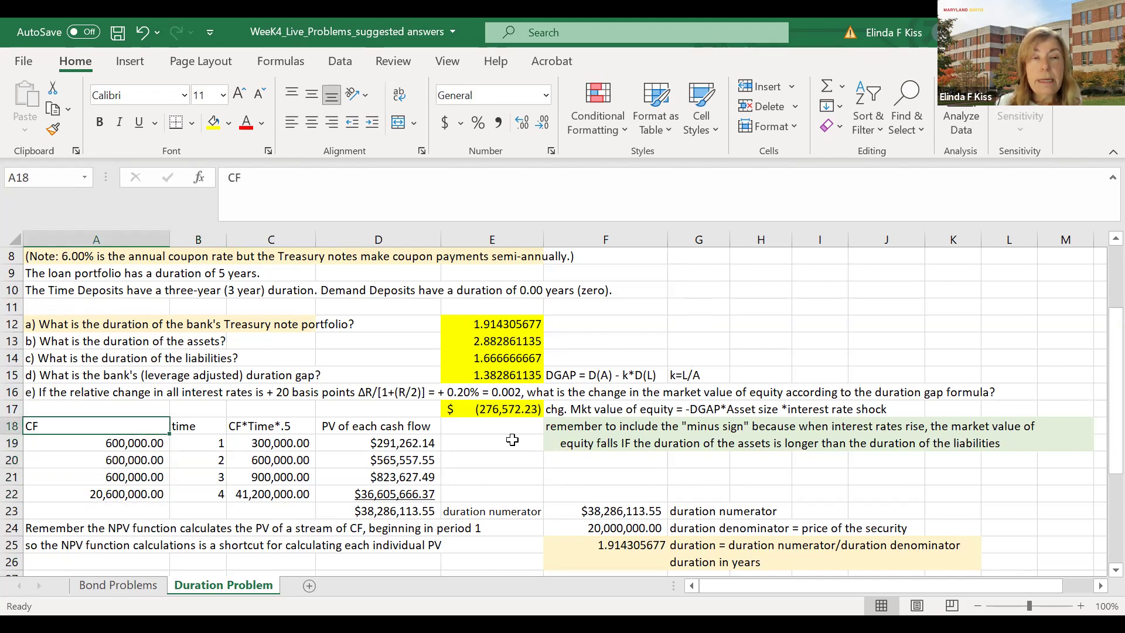
pyautogui.press('Down')
pyautogui.press('Down')
pyautogui.press('Down')
pyautogui.press('Down')
pyautogui.press('Down')
pyautogui.press('Down')
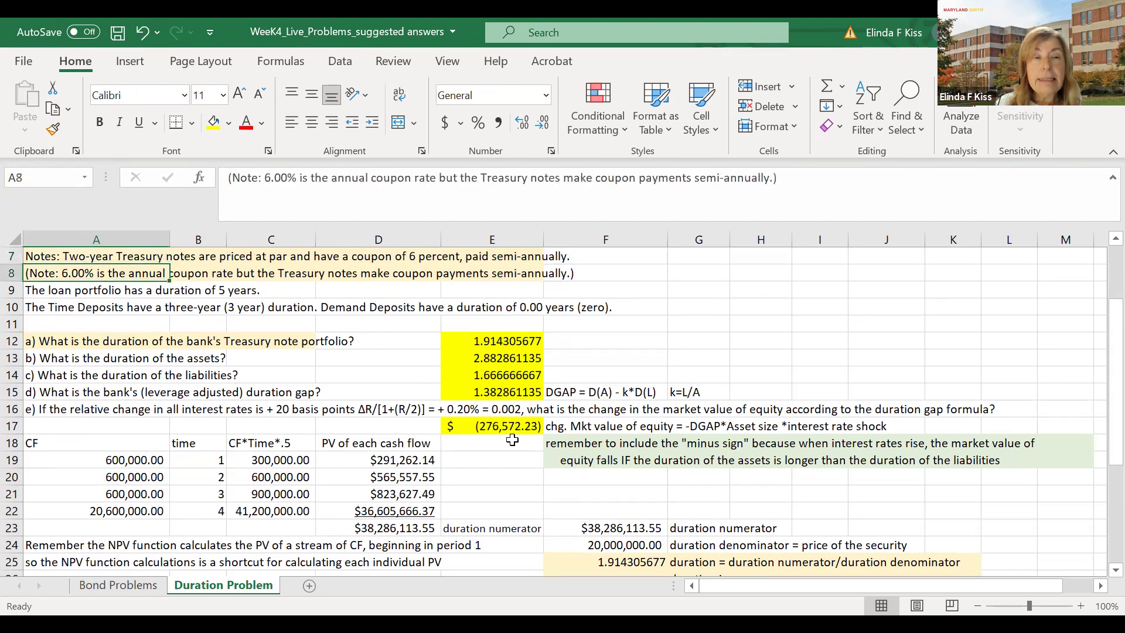
pyautogui.press('Down')
pyautogui.press('Down')
pyautogui.press('Down')
pyautogui.press('Down')
pyautogui.press('Down')
pyautogui.press('Down')
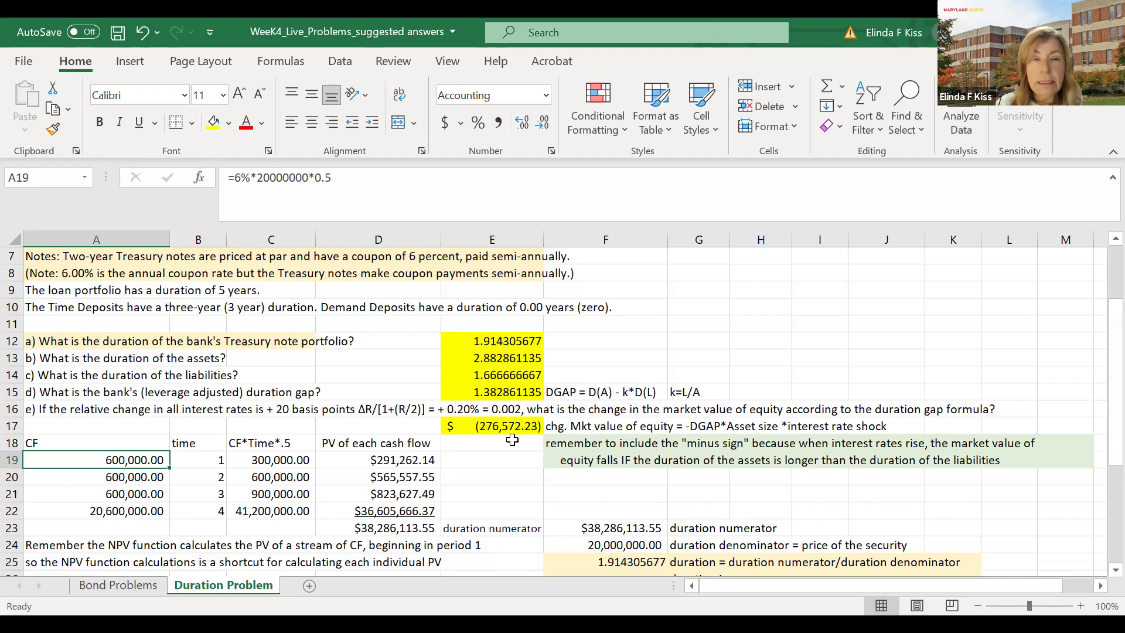
pyautogui.press('Down')
pyautogui.press('Down')
pyautogui.press('Down')
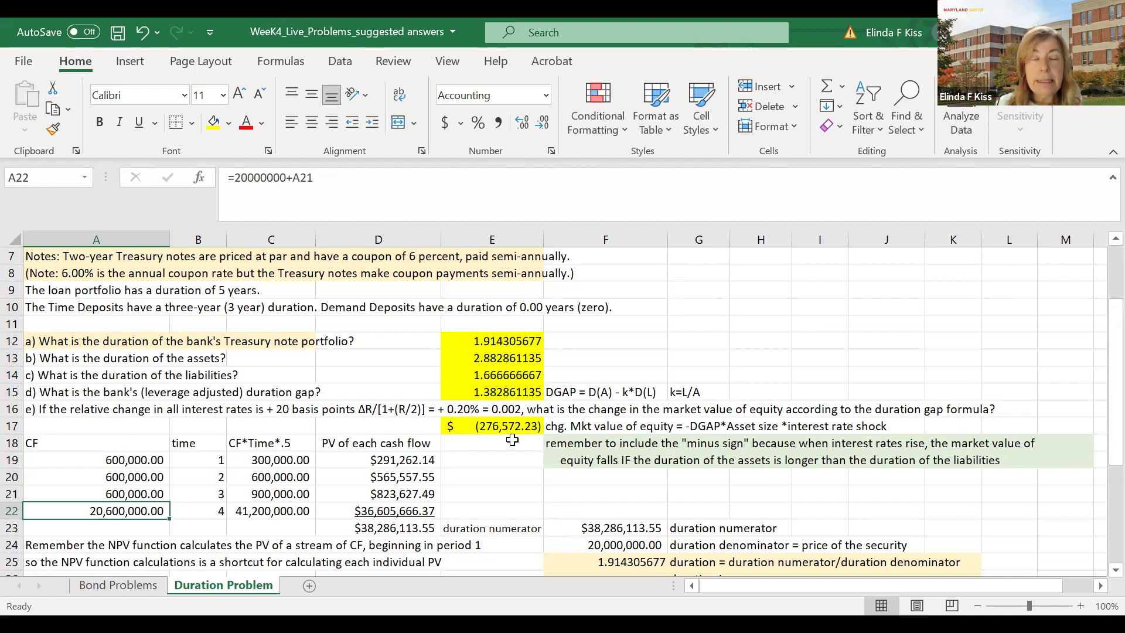
# Explain the CF*Time*.5 formulas for periods 1 through 4 using the cash flow and time inputs.
pyautogui.press('Right')
pyautogui.press('Up')
pyautogui.press('Up')
pyautogui.press('Up')
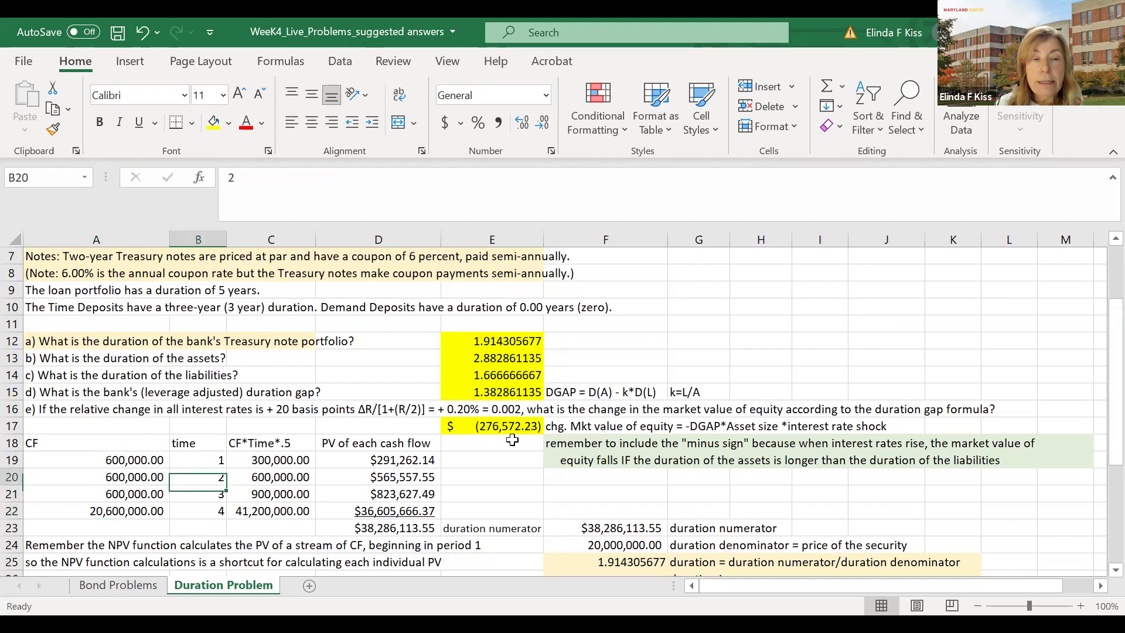
pyautogui.press('Right')
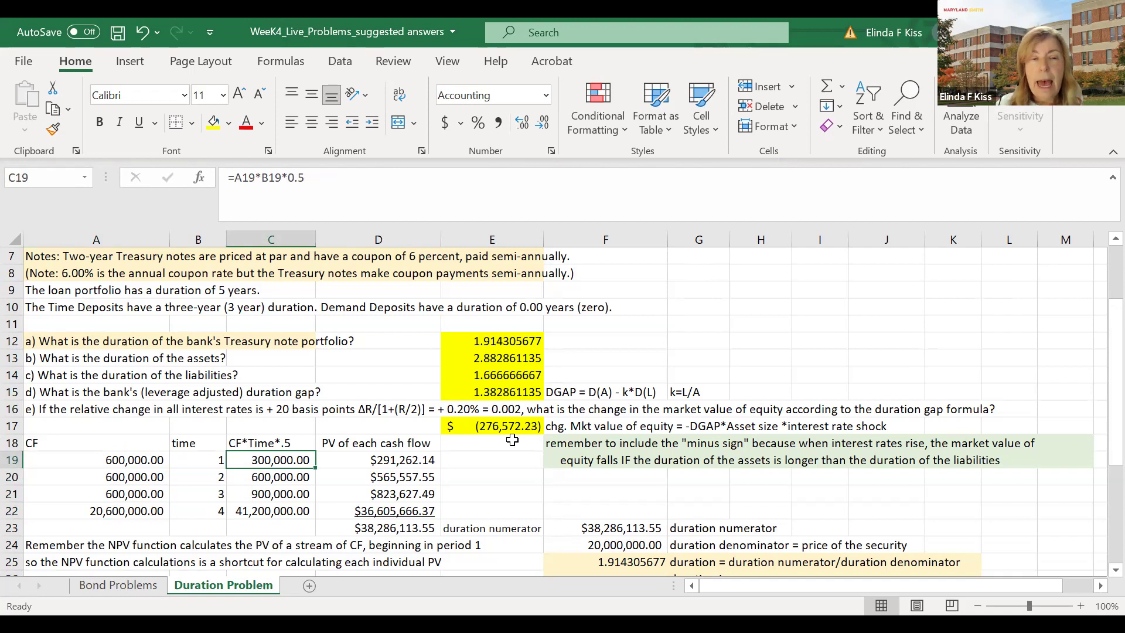
pyautogui.press('Left')
pyautogui.press('Left')
pyautogui.press('Right')
pyautogui.press('Right')
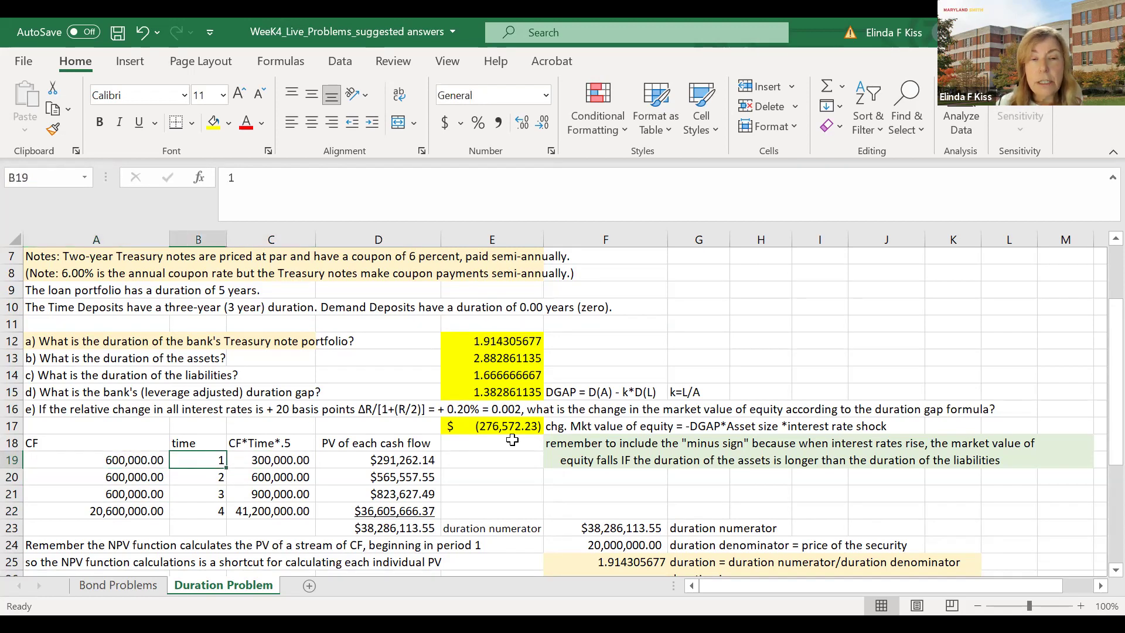
pyautogui.press('Down')
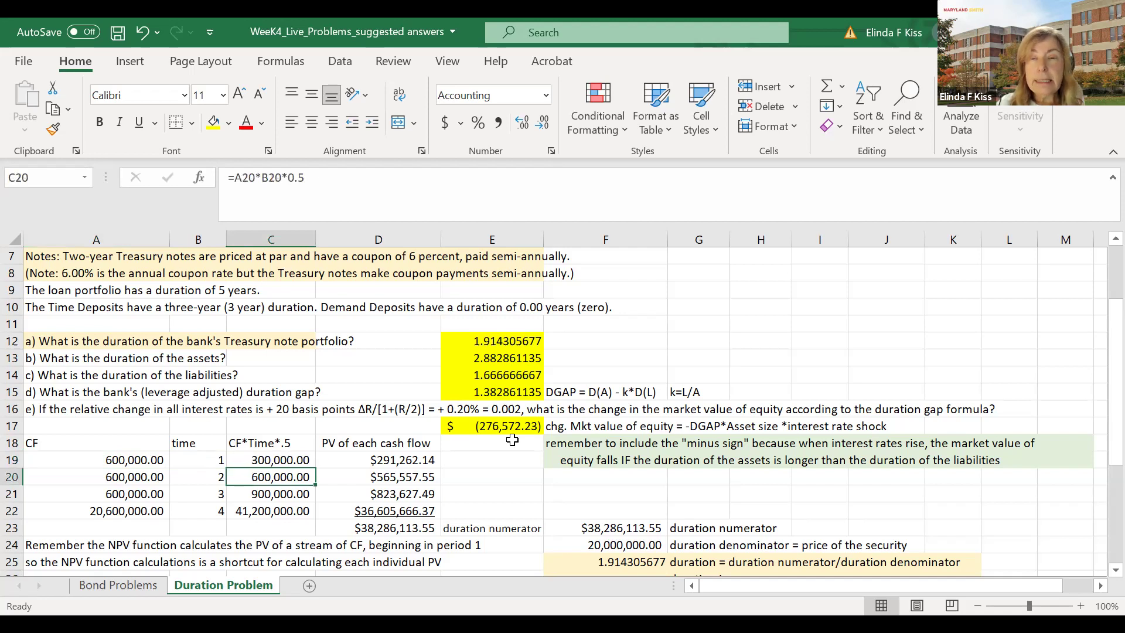
pyautogui.press('Down')
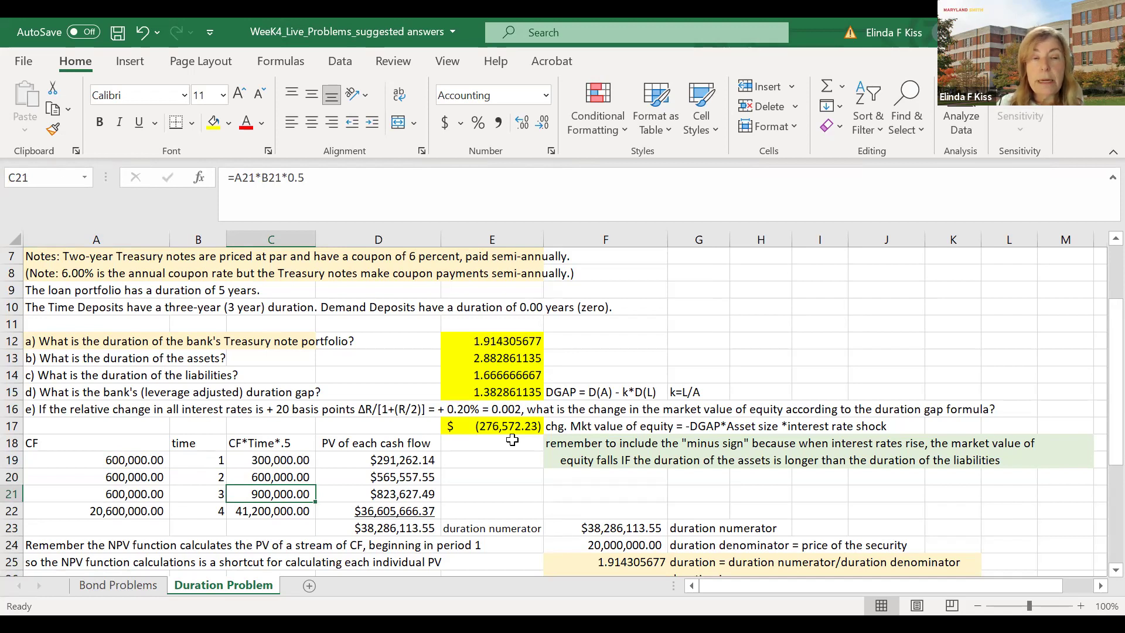
pyautogui.press('Down')
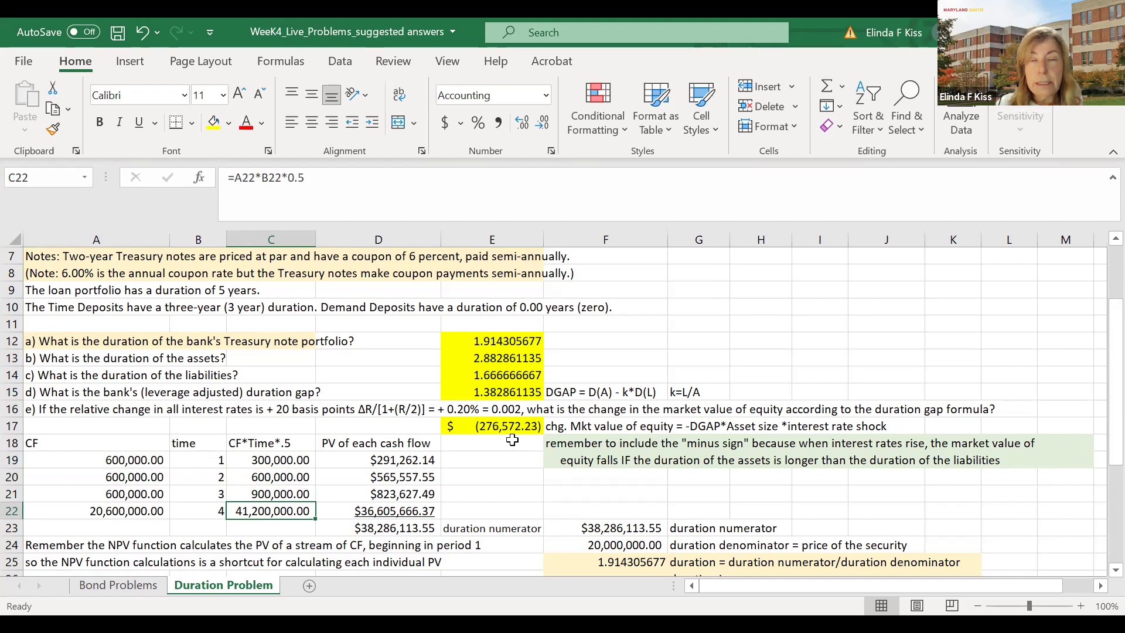
# Review the cash flows' present values, their total, and the NPV-based duration numerator.
pyautogui.press('Right')
pyautogui.press('Right')
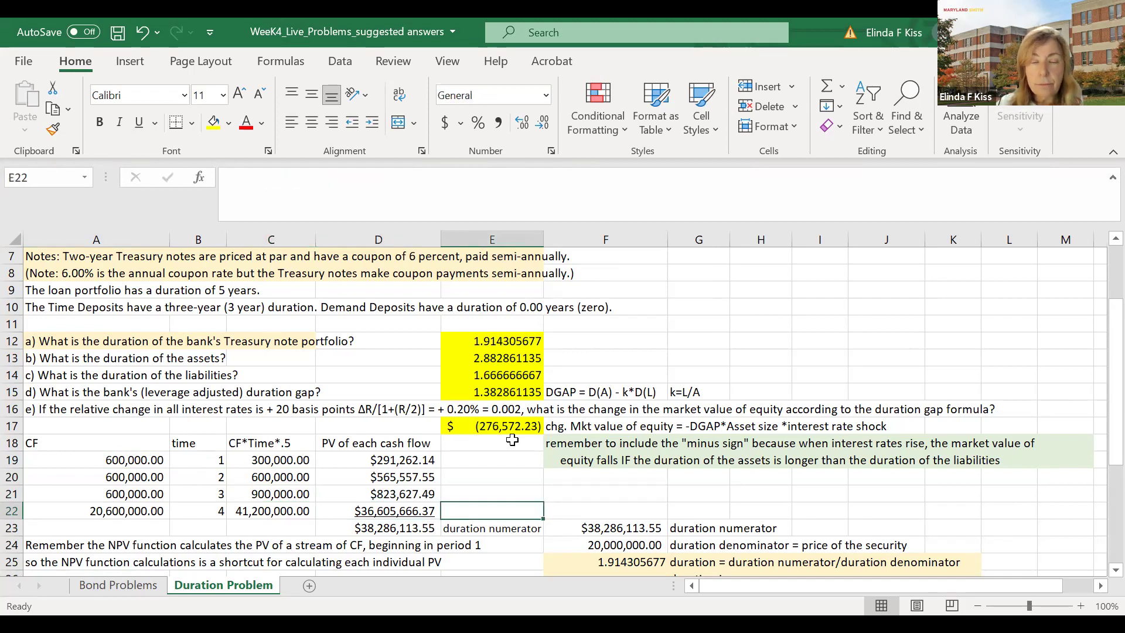
pyautogui.press('Left')
pyautogui.press('Up')
pyautogui.press('Up')
pyautogui.press('Up')
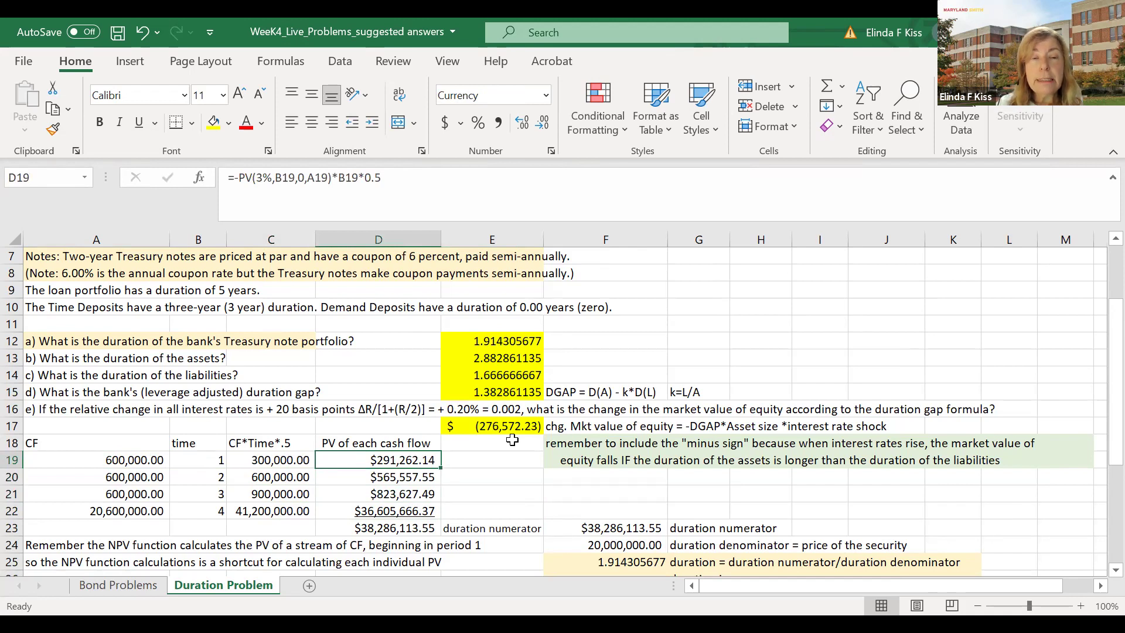
pyautogui.press('Down')
pyautogui.press('Down')
pyautogui.press('Down')
pyautogui.press('Down')
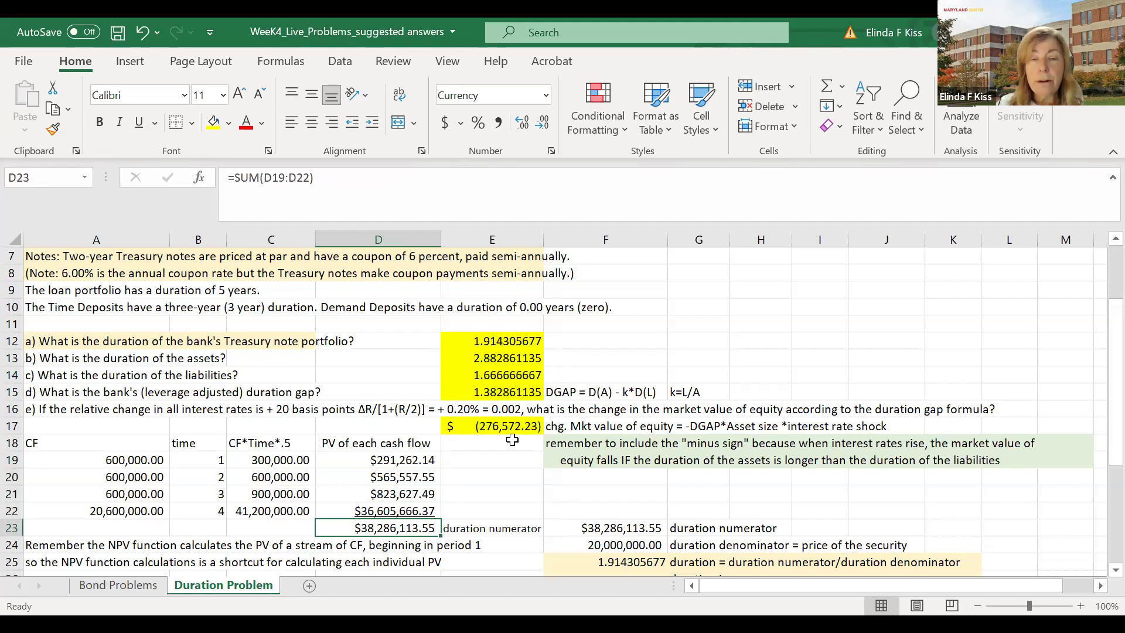
pyautogui.press('Right')
pyautogui.press('Right')
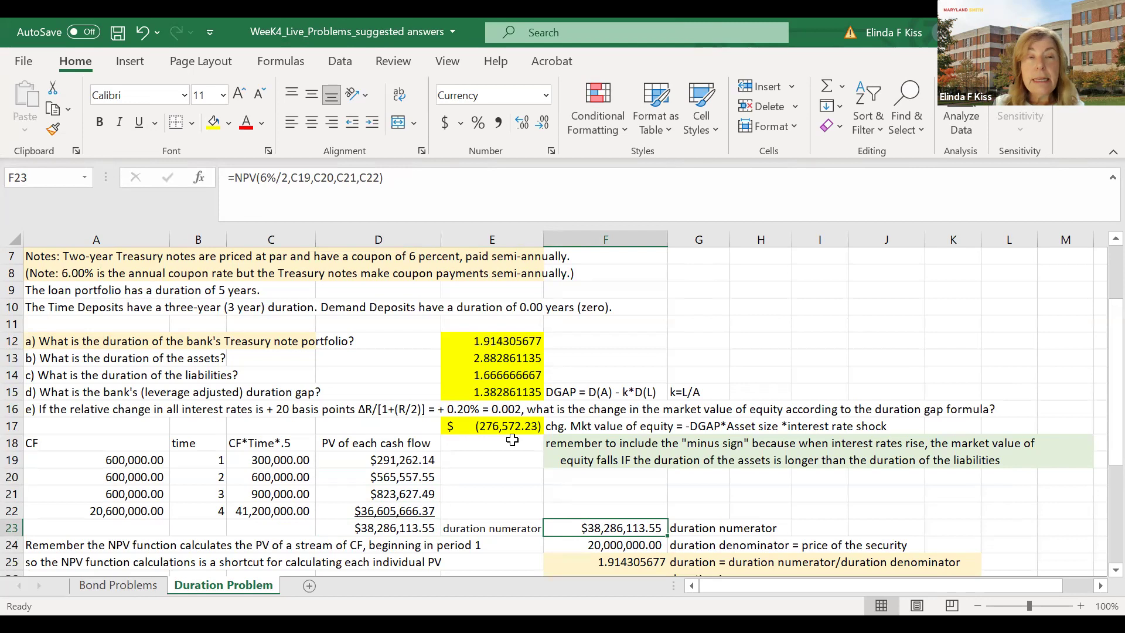
pyautogui.press('Left')
pyautogui.press('Left')
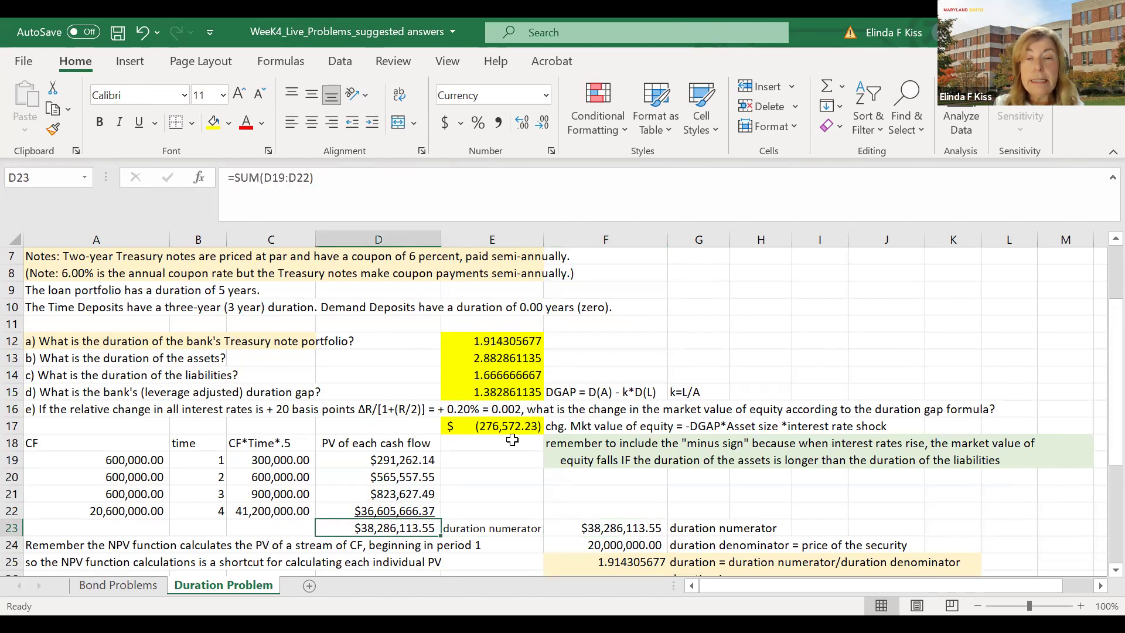
# Show the numerator, the security-price denominator, and the resulting Treasury note duration.
pyautogui.press('Down')
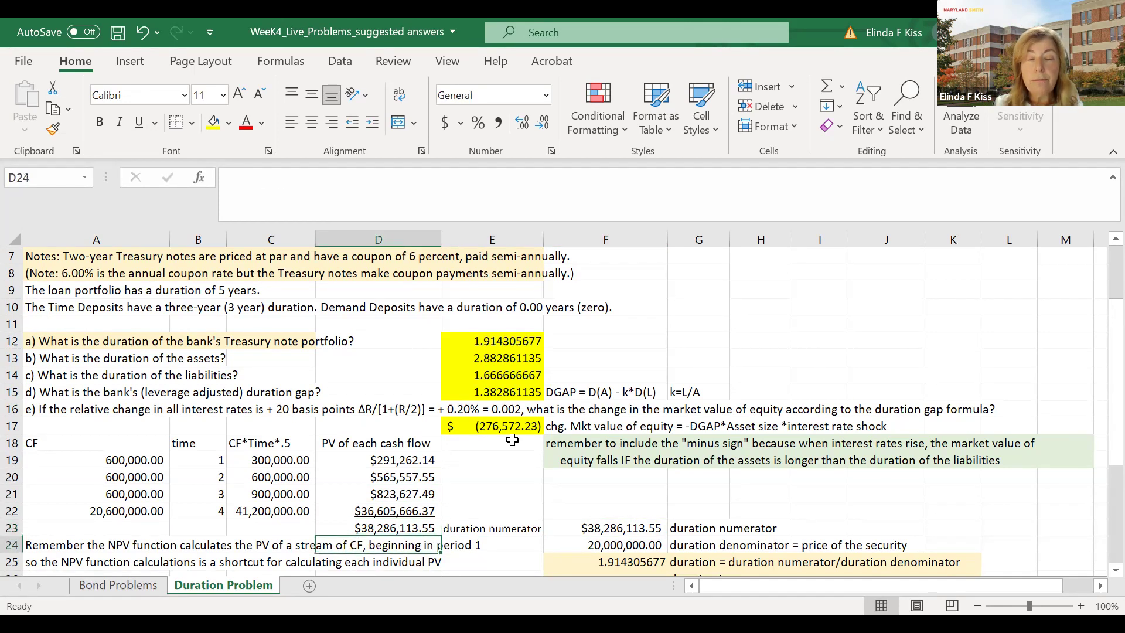
pyautogui.press('Right')
pyautogui.press('Right')
pyautogui.press('Up')
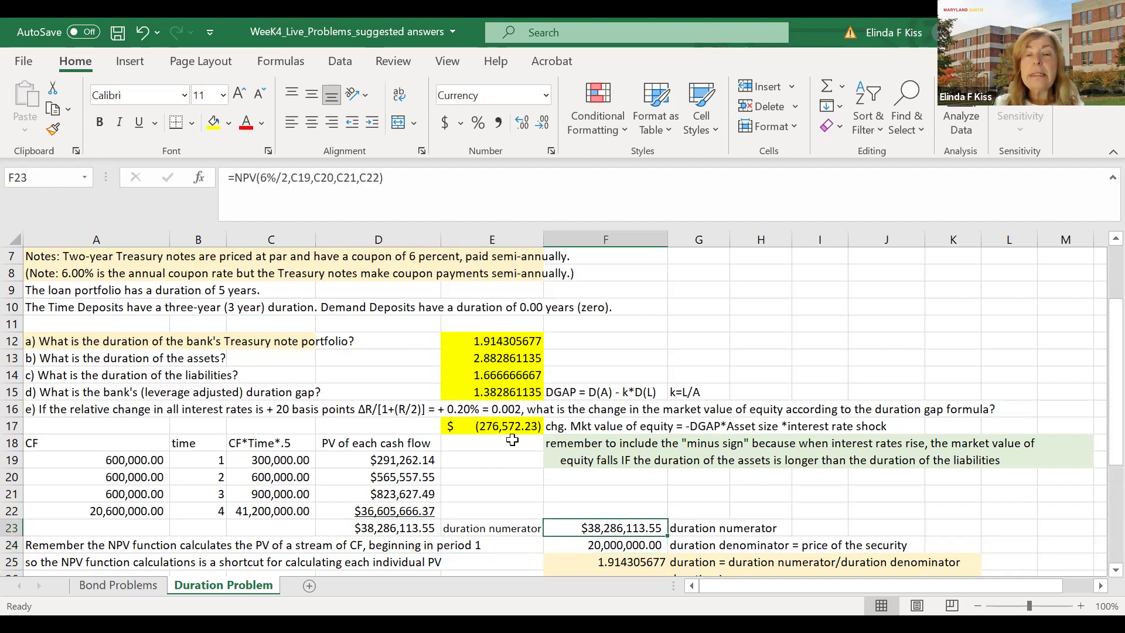
pyautogui.press('Down')
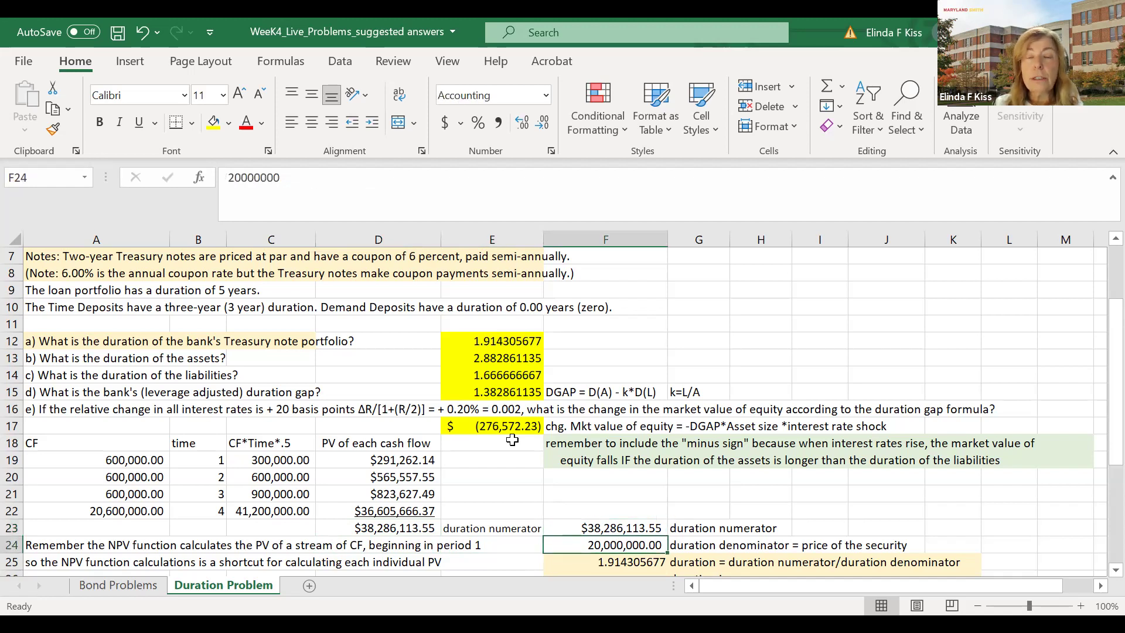
pyautogui.press('Down')
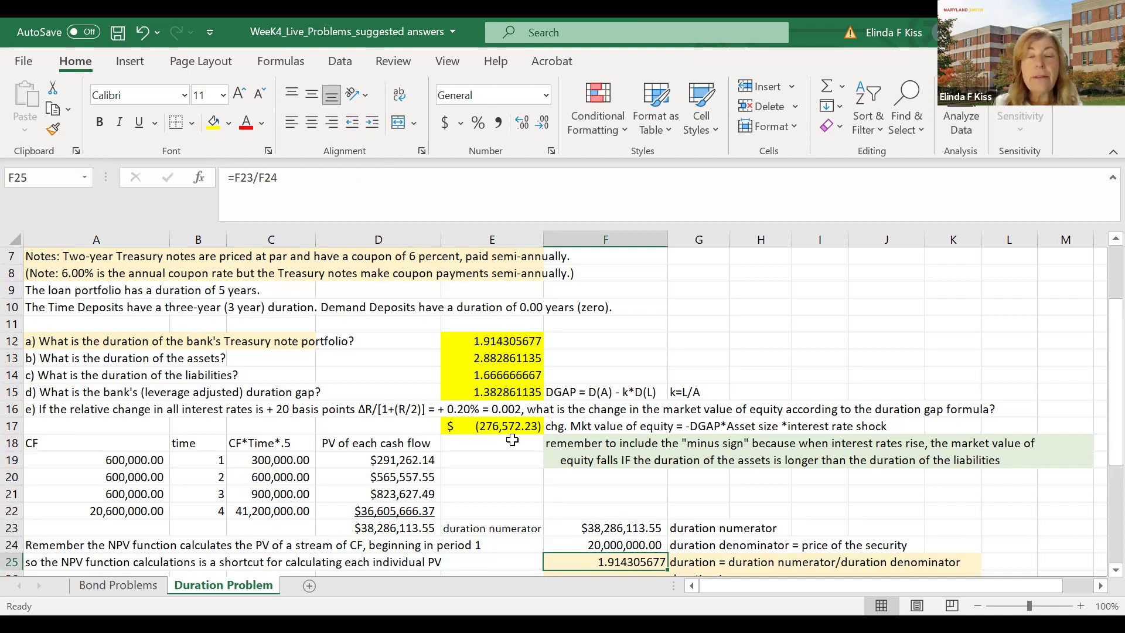
# Review the asset duration answer with the cash, Treasury note and total weighted durations.
pyautogui.press('Left')
pyautogui.press('Up')
pyautogui.press('Up')
pyautogui.press('Up')
pyautogui.press('Up')
pyautogui.press('Up')
pyautogui.press('Up')
pyautogui.press('Up')
pyautogui.press('Up')
pyautogui.press('Up')
pyautogui.press('Up')
pyautogui.press('Up')
pyautogui.press('Up')
pyautogui.press('Up')
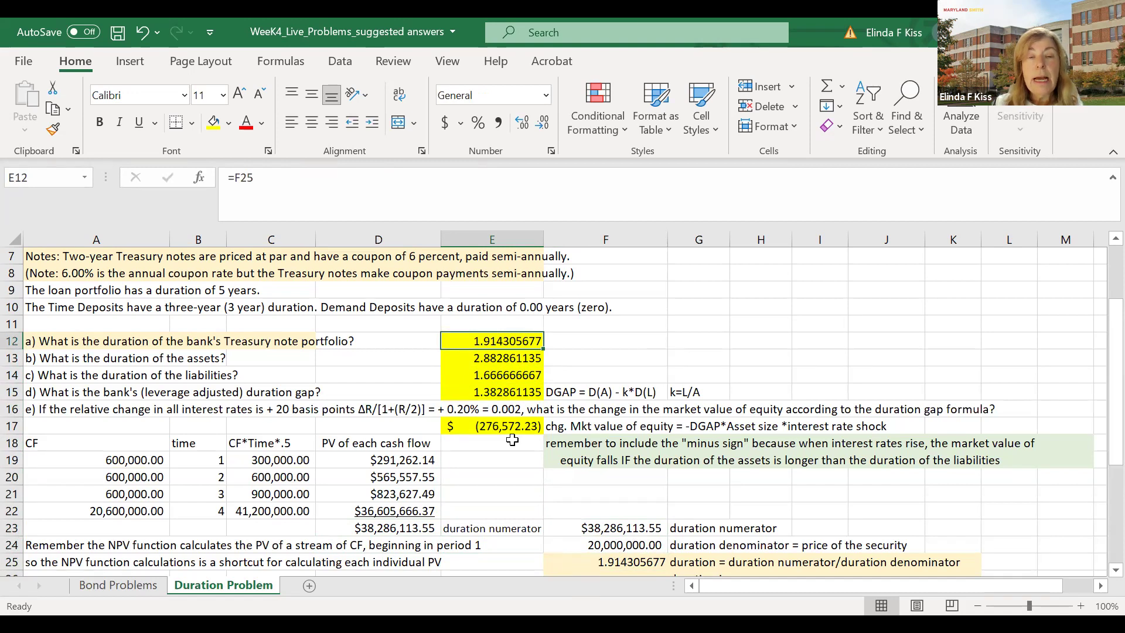
pyautogui.press('Down')
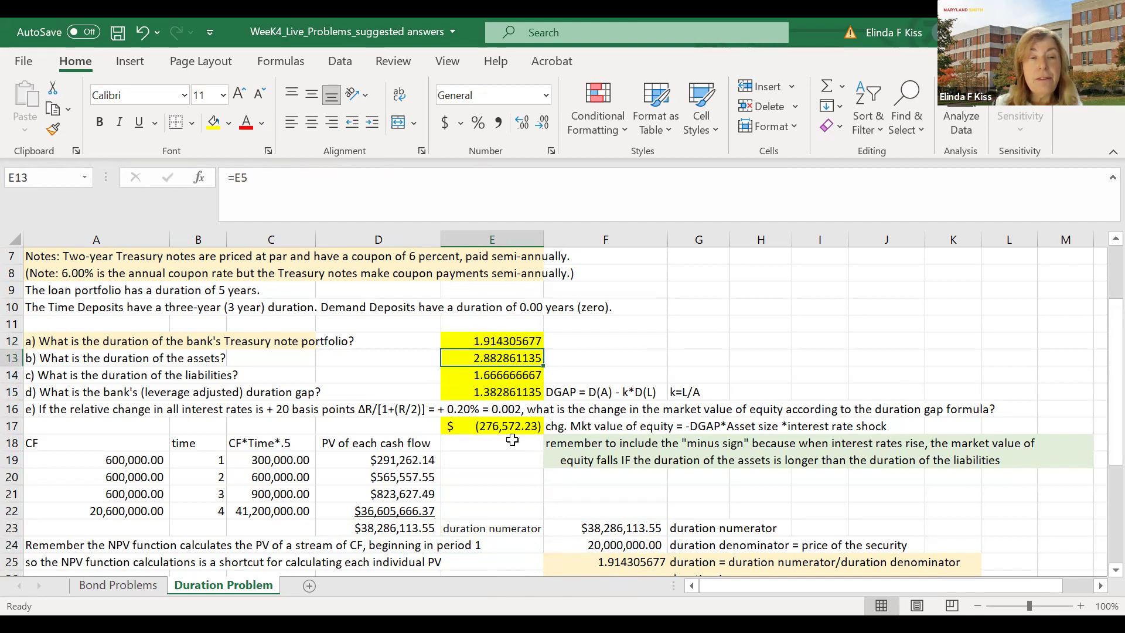
pyautogui.press('Down')
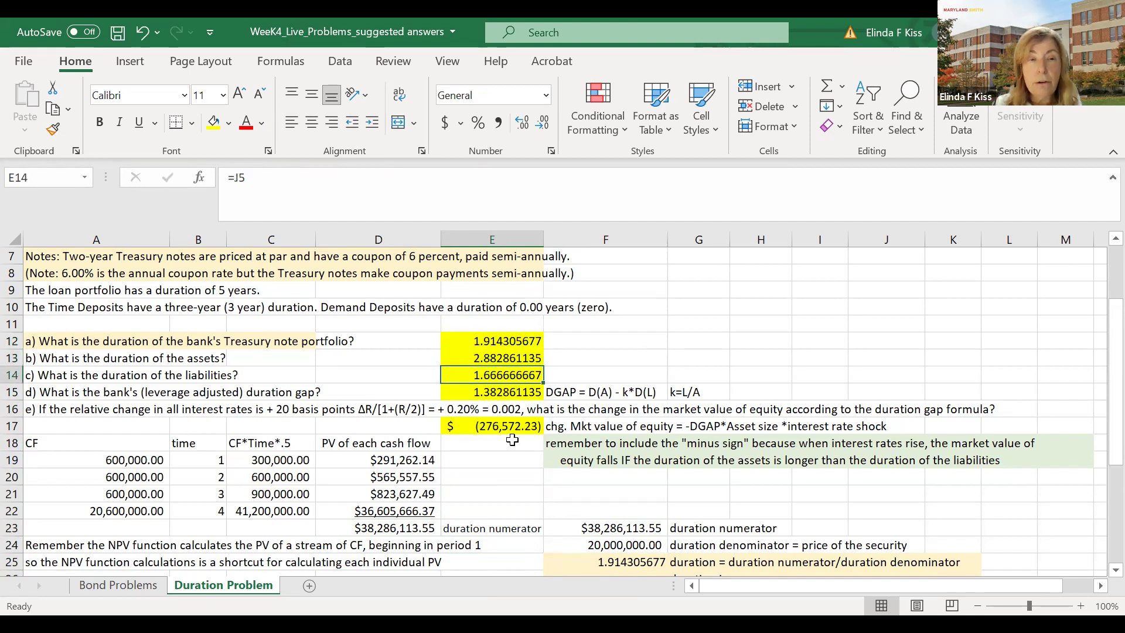
pyautogui.press('Up')
pyautogui.press('Up')
pyautogui.press('Up')
pyautogui.press('Up')
pyautogui.press('Up')
pyautogui.press('Up')
pyautogui.press('Up')
pyautogui.press('Up')
pyautogui.press('Up')
pyautogui.press('Up')
pyautogui.press('Up')
pyautogui.press('Up')
pyautogui.press('Up')
pyautogui.press('Down')
pyautogui.press('Down')
pyautogui.press('Down')
pyautogui.press('Down')
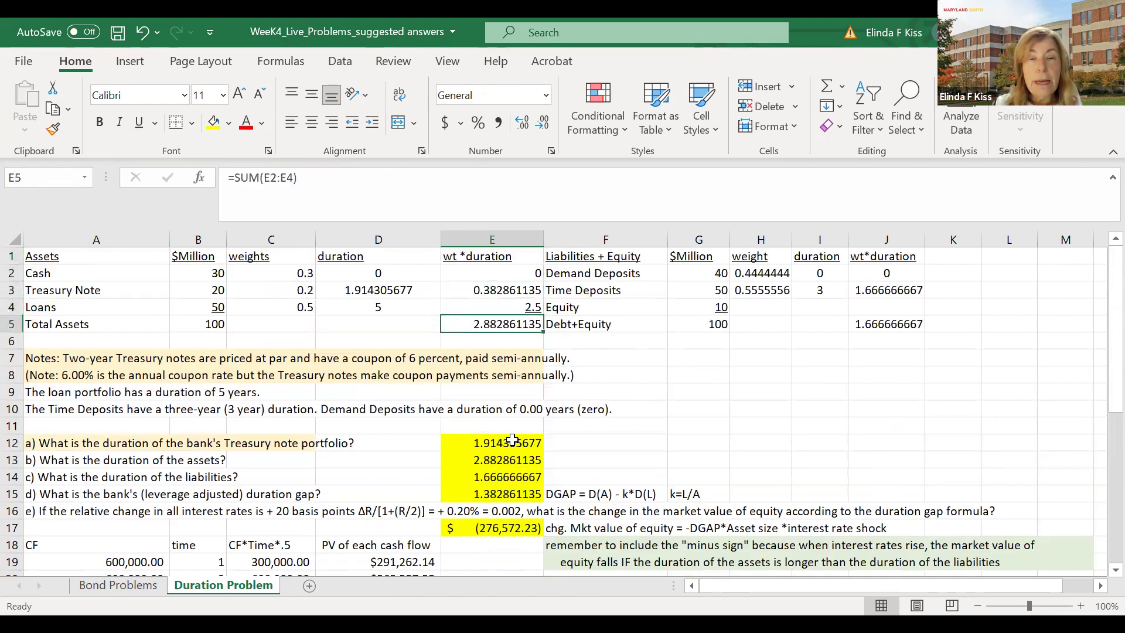
pyautogui.press('Up')
pyautogui.press('Up')
pyautogui.press('Up')
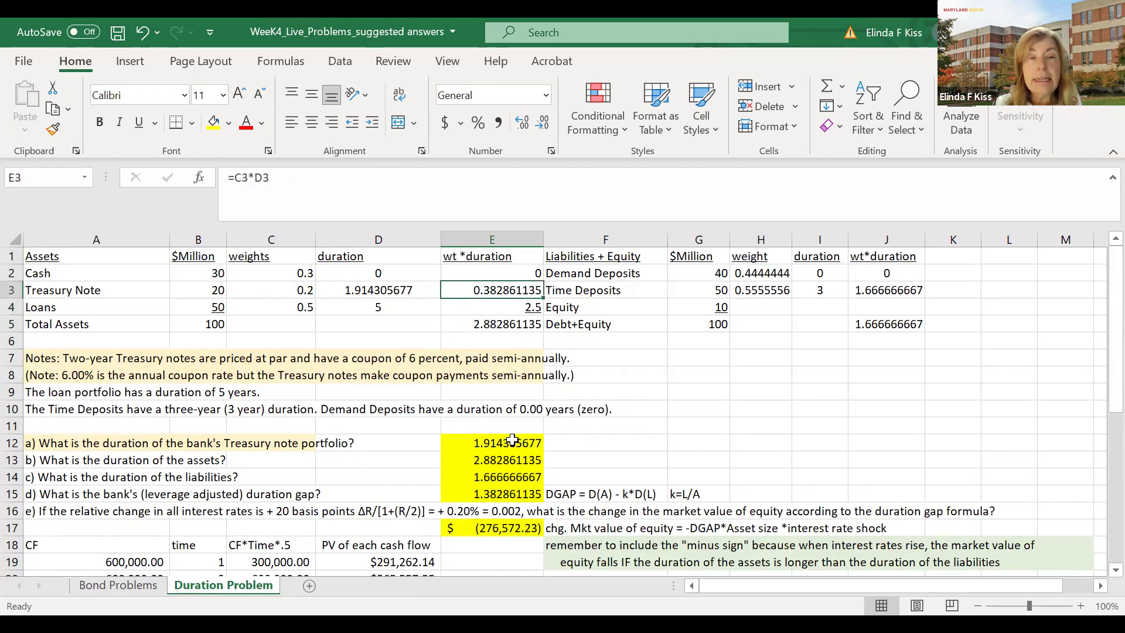
pyautogui.press('Down')
pyautogui.press('Down')
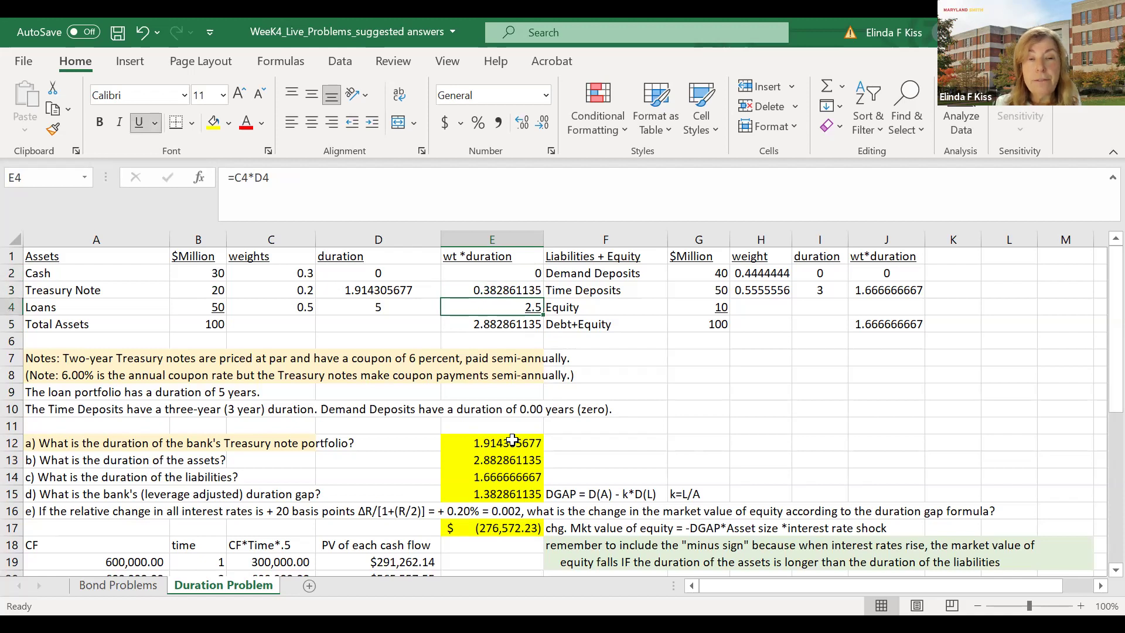
pyautogui.press('Down')
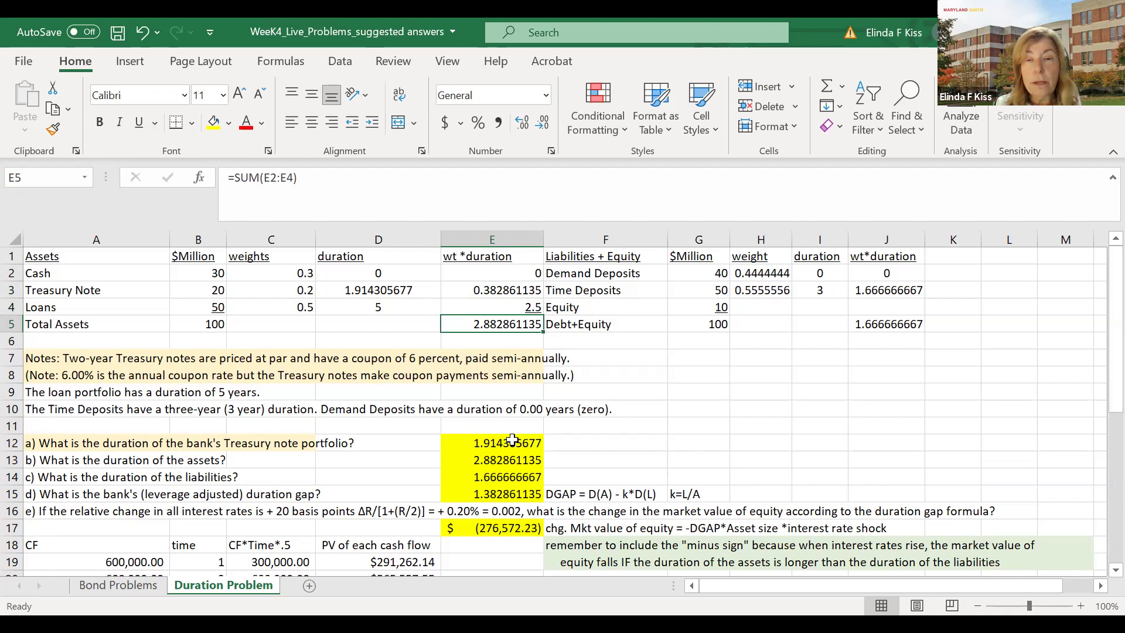
# Review the Demand Deposits and Time Deposits durations and the total weighted liability duration.
pyautogui.press('Up')
pyautogui.press('Up')
pyautogui.press('Up')
pyautogui.press('Right')
pyautogui.press('Right')
pyautogui.press('Right')
pyautogui.press('Right')
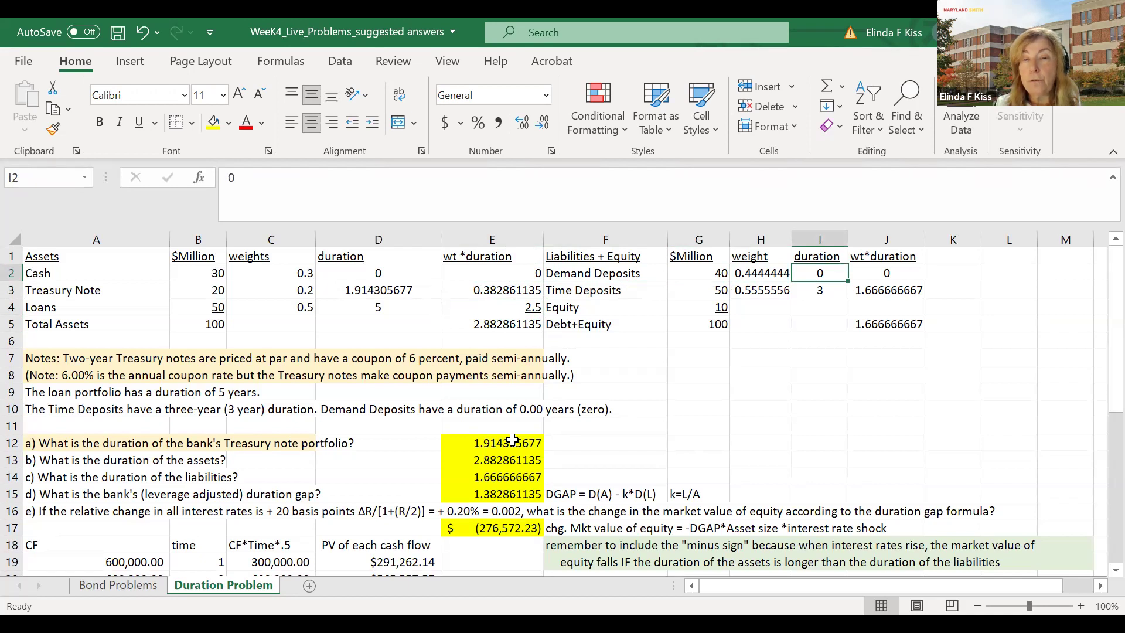
pyautogui.press('Down')
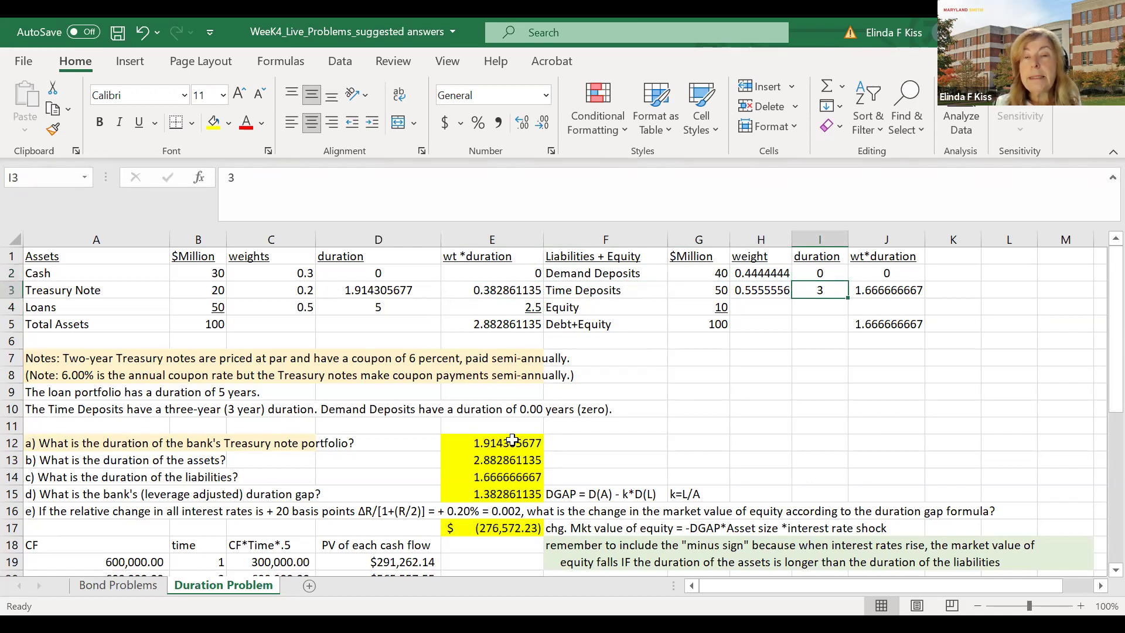
pyautogui.press('Down')
pyautogui.press('Down')
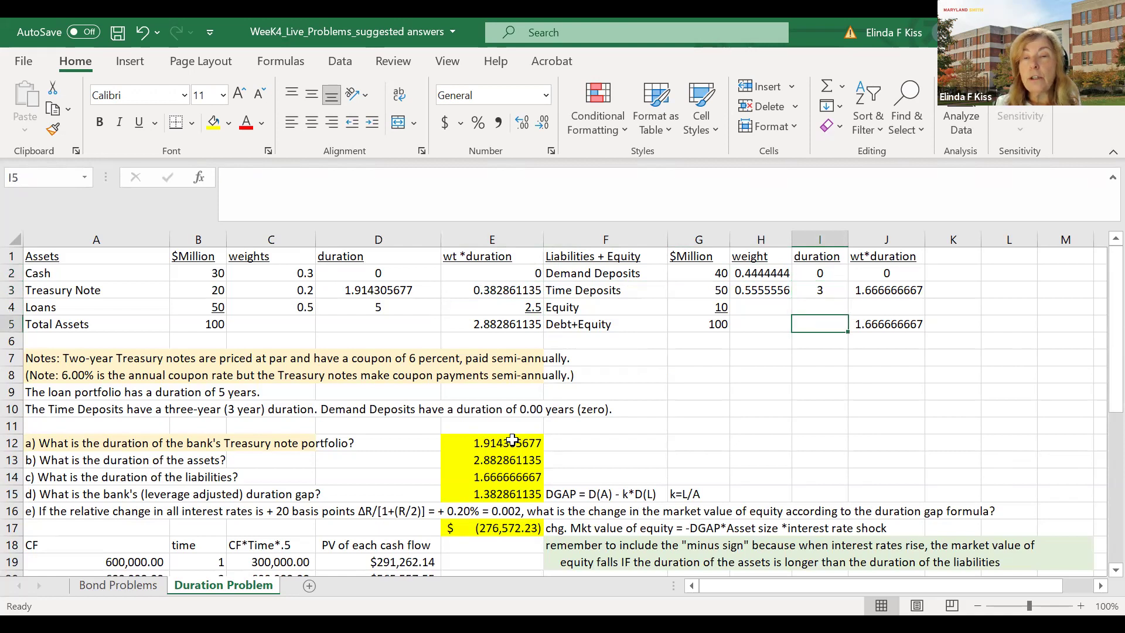
pyautogui.press('Right')
pyautogui.press('Down')
pyautogui.press('Down')
pyautogui.press('Down')
pyautogui.press('Down')
pyautogui.press('Down')
pyautogui.press('Down')
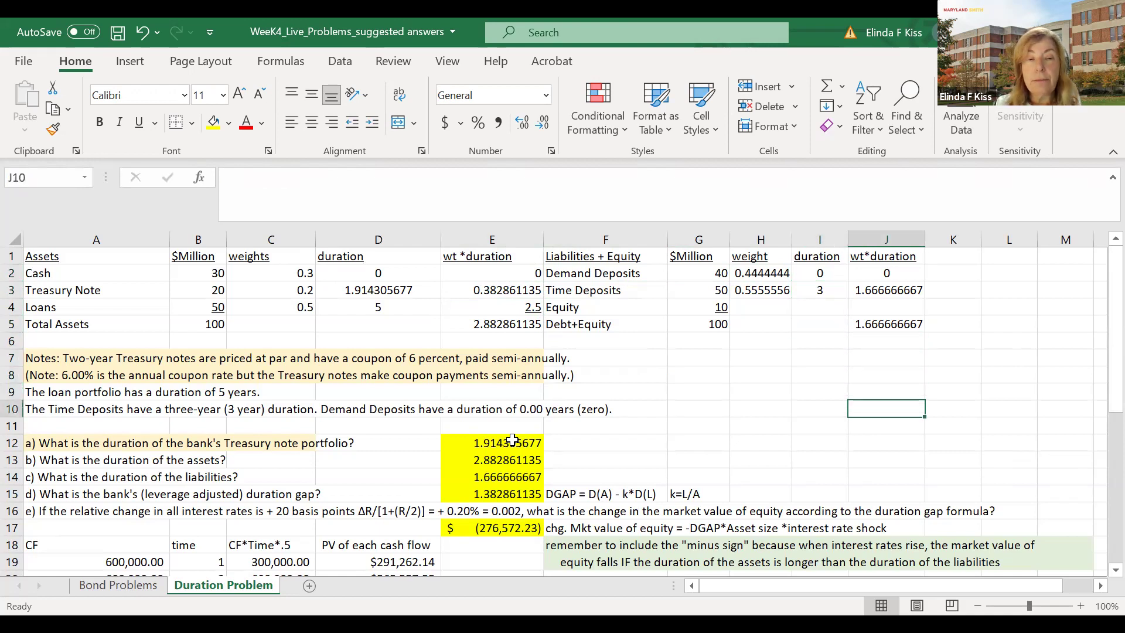
pyautogui.press('Left')
pyautogui.press('Left')
pyautogui.press('Left')
pyautogui.press('Left')
pyautogui.press('Left')
pyautogui.press('Down')
pyautogui.press('Down')
pyautogui.press('Down')
pyautogui.press('Down')
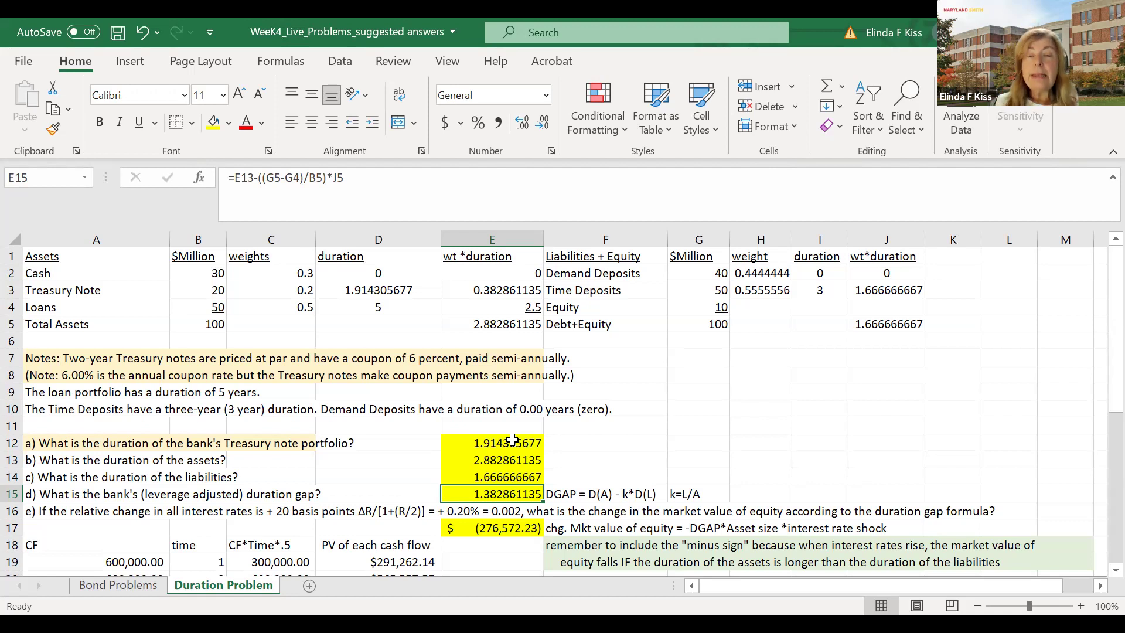
# Show question e and the equity-value change formula in E17, then switch to the slideshow.
pyautogui.press('Down')
pyautogui.press('Left')
pyautogui.press('Left')
pyautogui.press('Left')
pyautogui.press('Left')
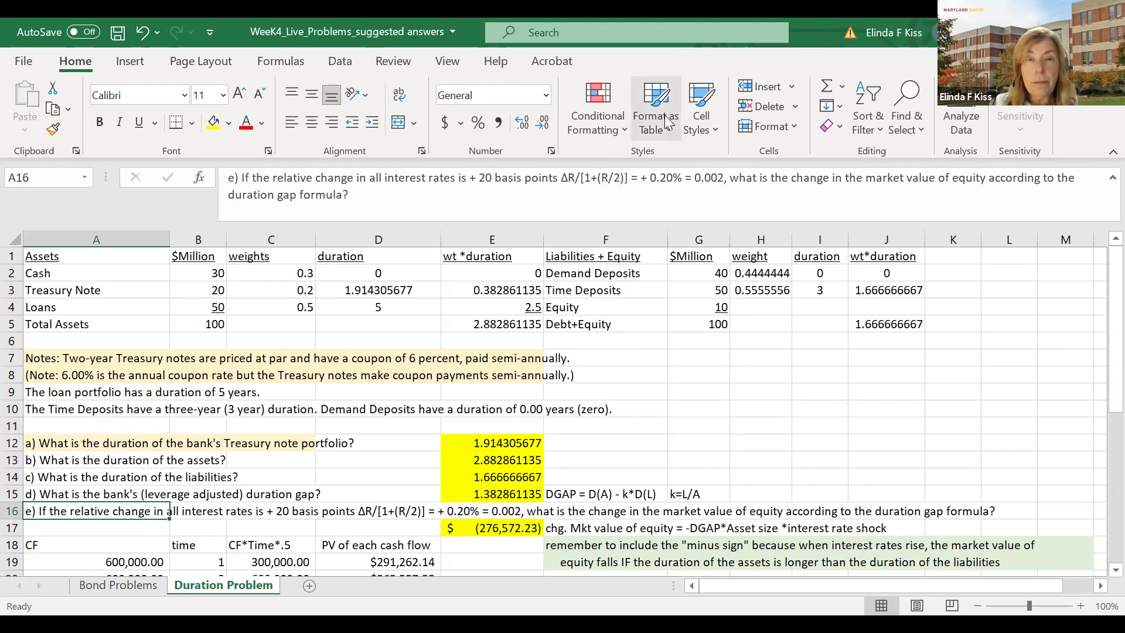
pyautogui.click(500, 530)
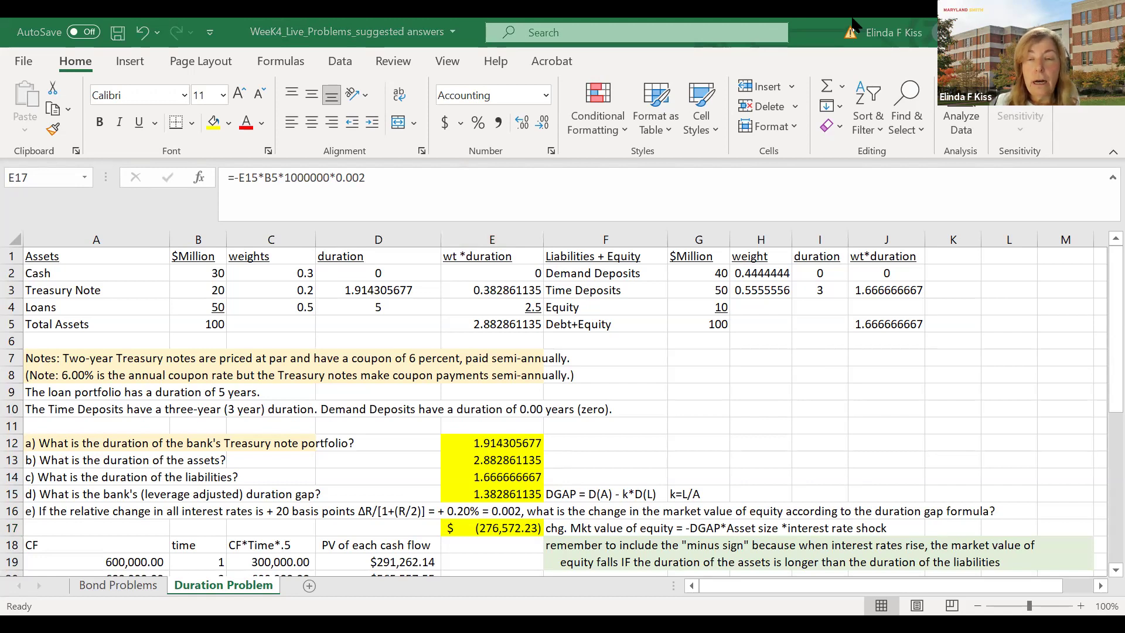
pyautogui.hotkey('alt', 'Tab')
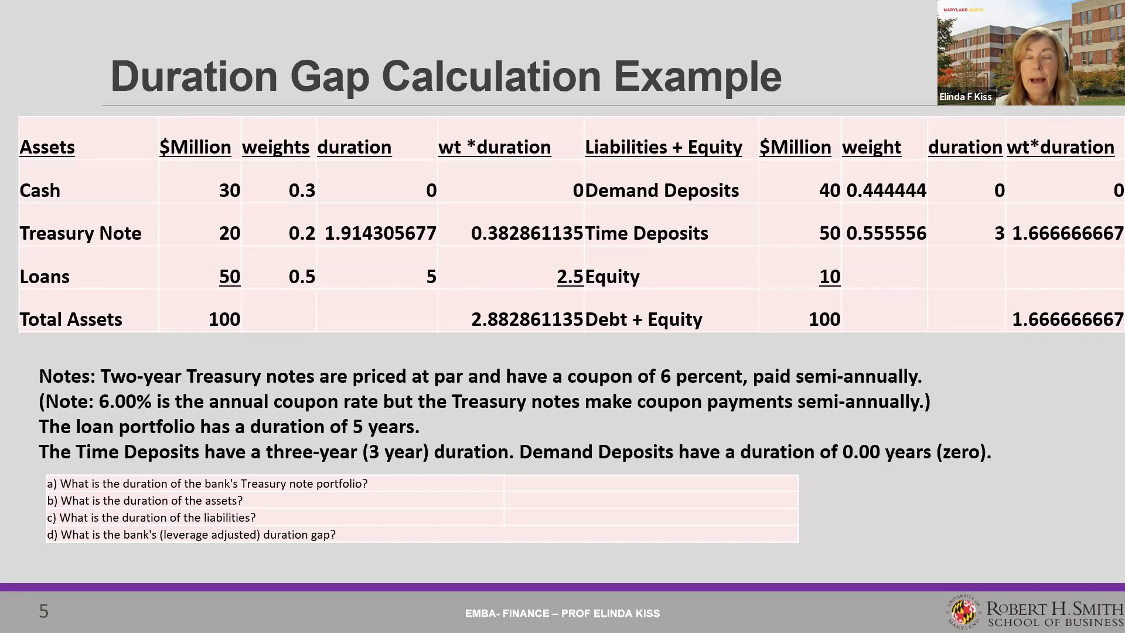